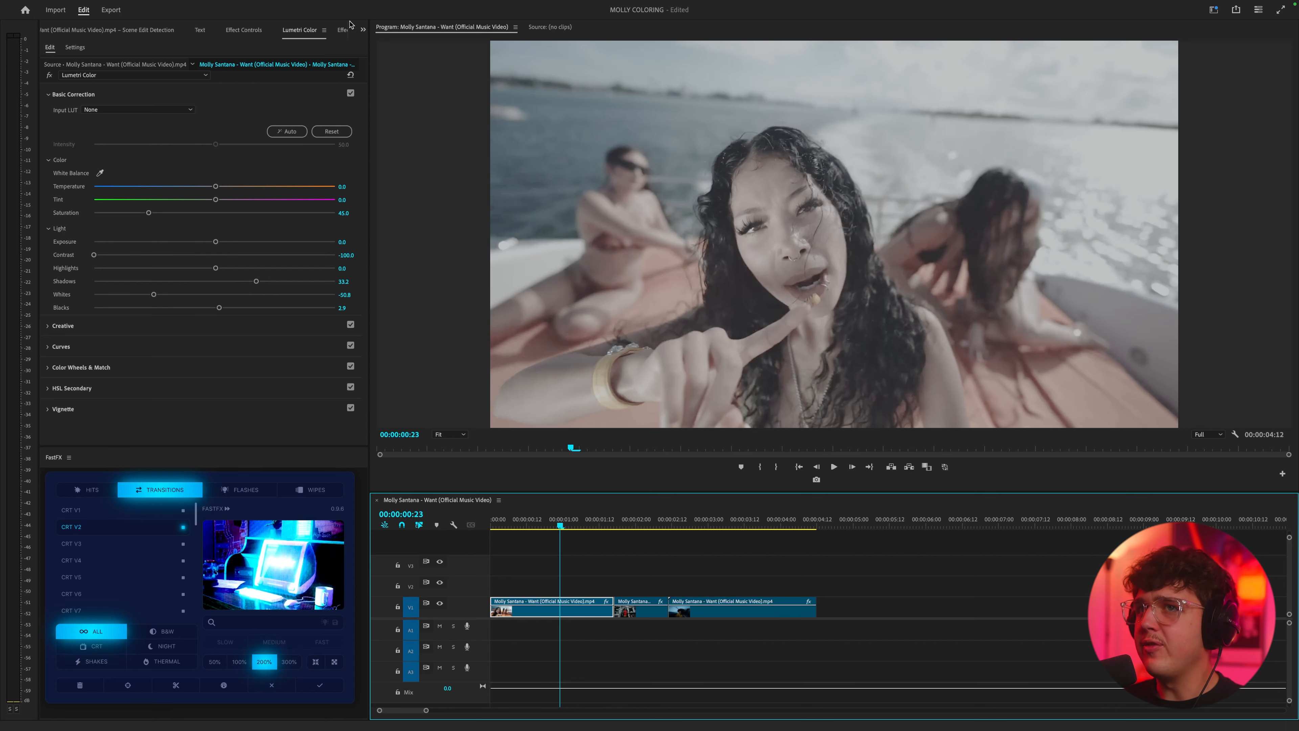
# - Create a new adjustment layer in the project with the default settings
pyautogui.click(363, 29)
pyautogui.click(369, 50)
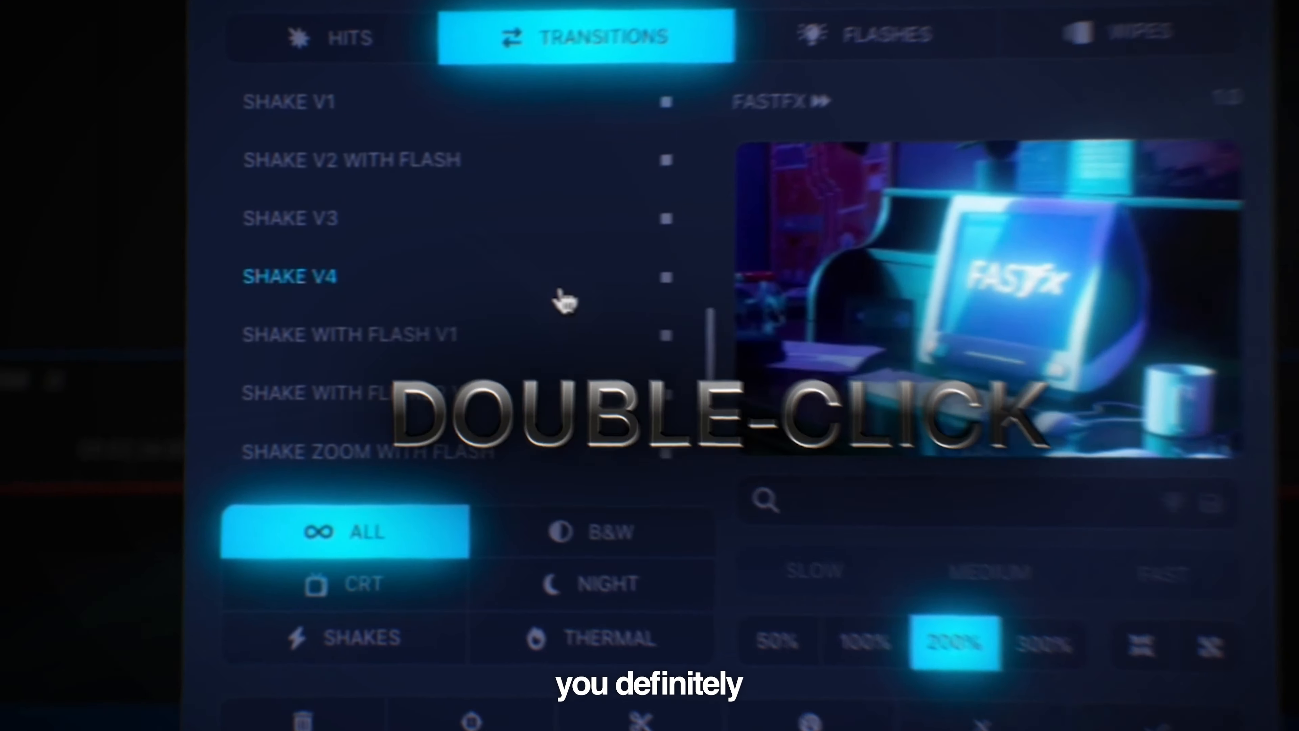
pyautogui.doubleClick(504, 336)
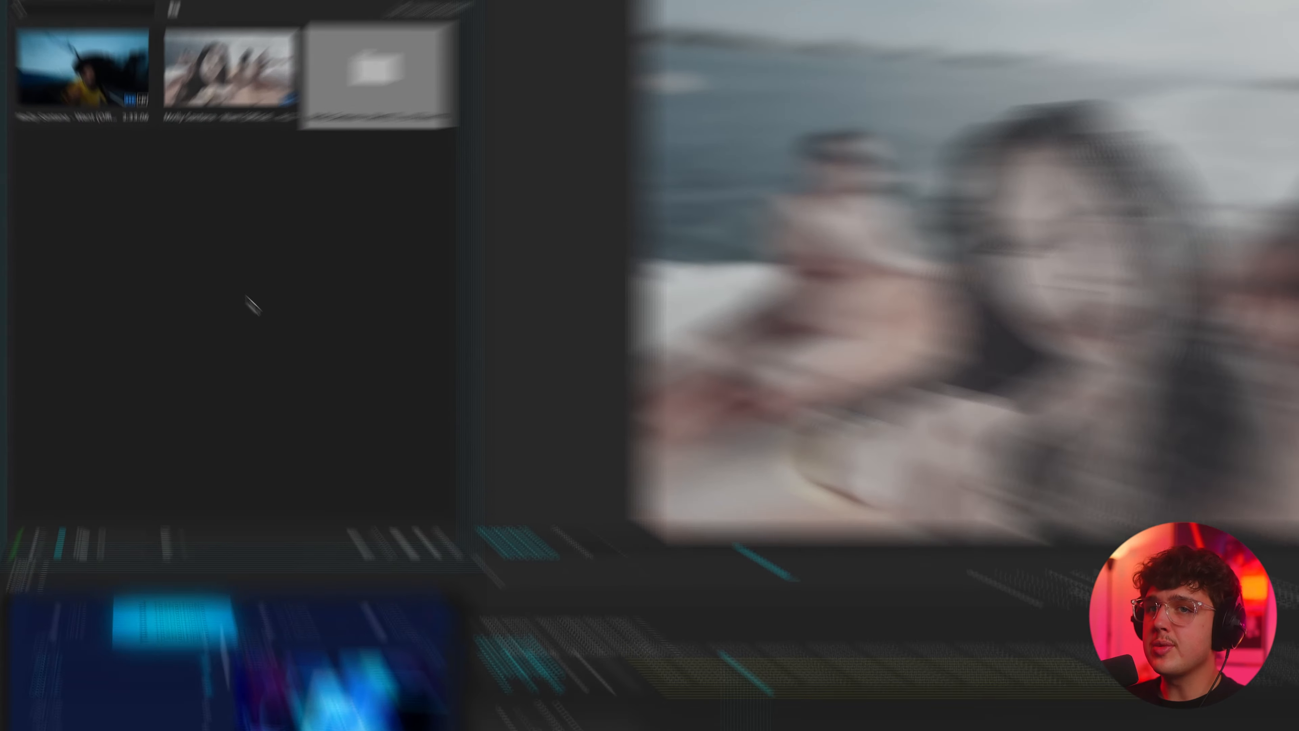
pyautogui.rightClick(214, 269)
pyautogui.moveTo(239, 310)
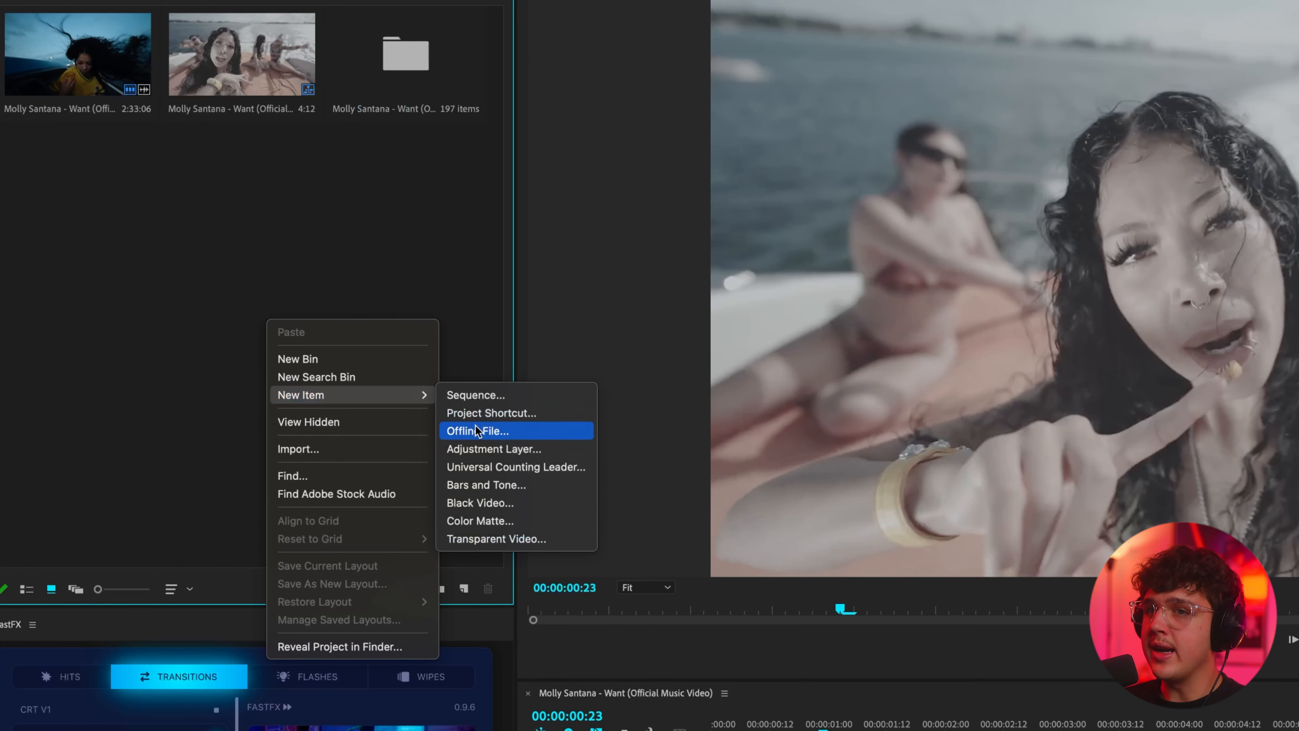
pyautogui.click(478, 448)
pyautogui.click(714, 422)
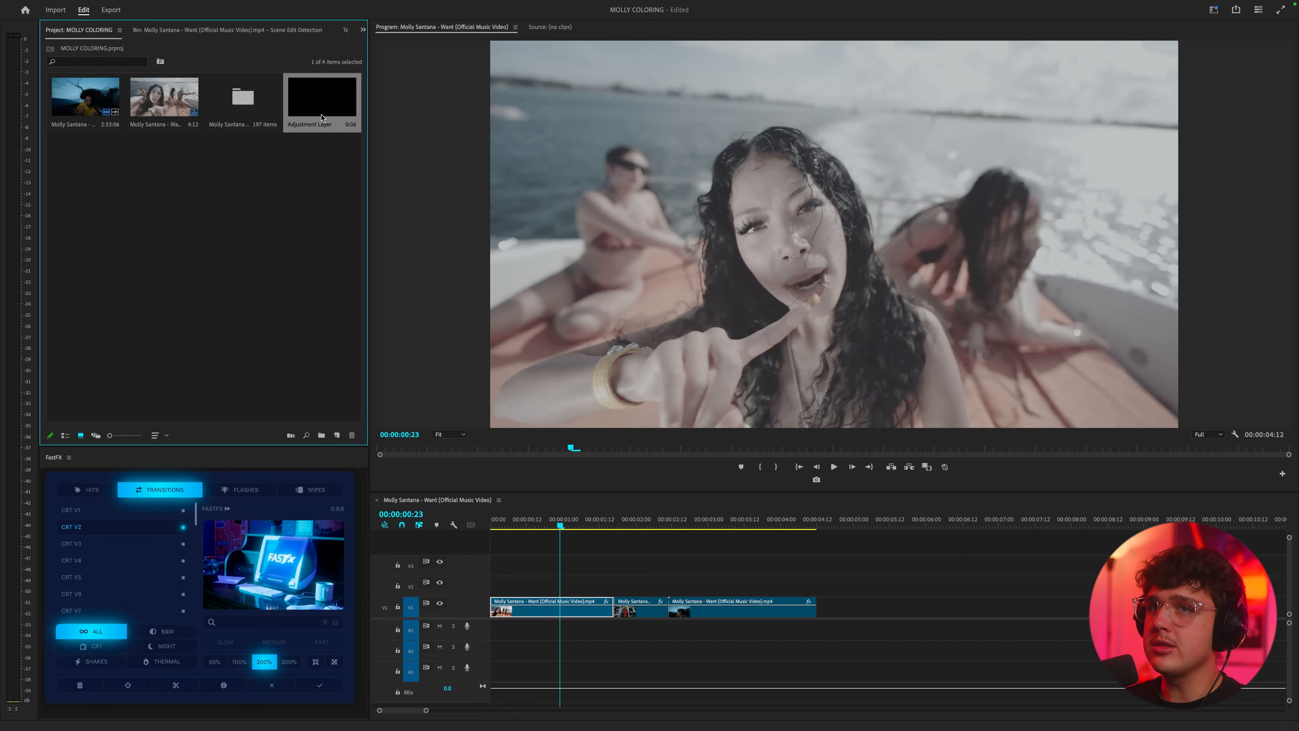
# - Place the adjustment layer on V2 from the sequence start and extend it to the end of the last clip
pyautogui.moveTo(317, 105); pyautogui.dragTo(496, 587)
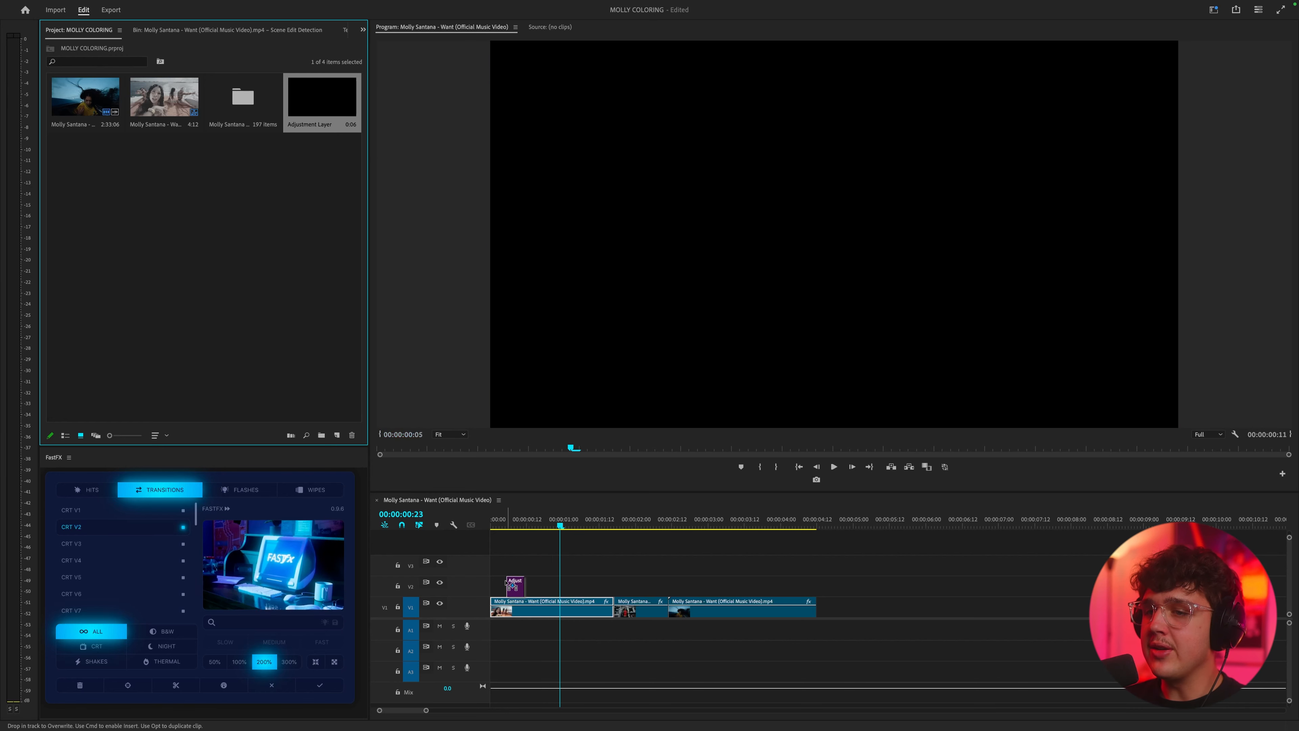
pyautogui.moveTo(443, 520); pyautogui.dragTo(900, 512)
pyautogui.click(634, 555)
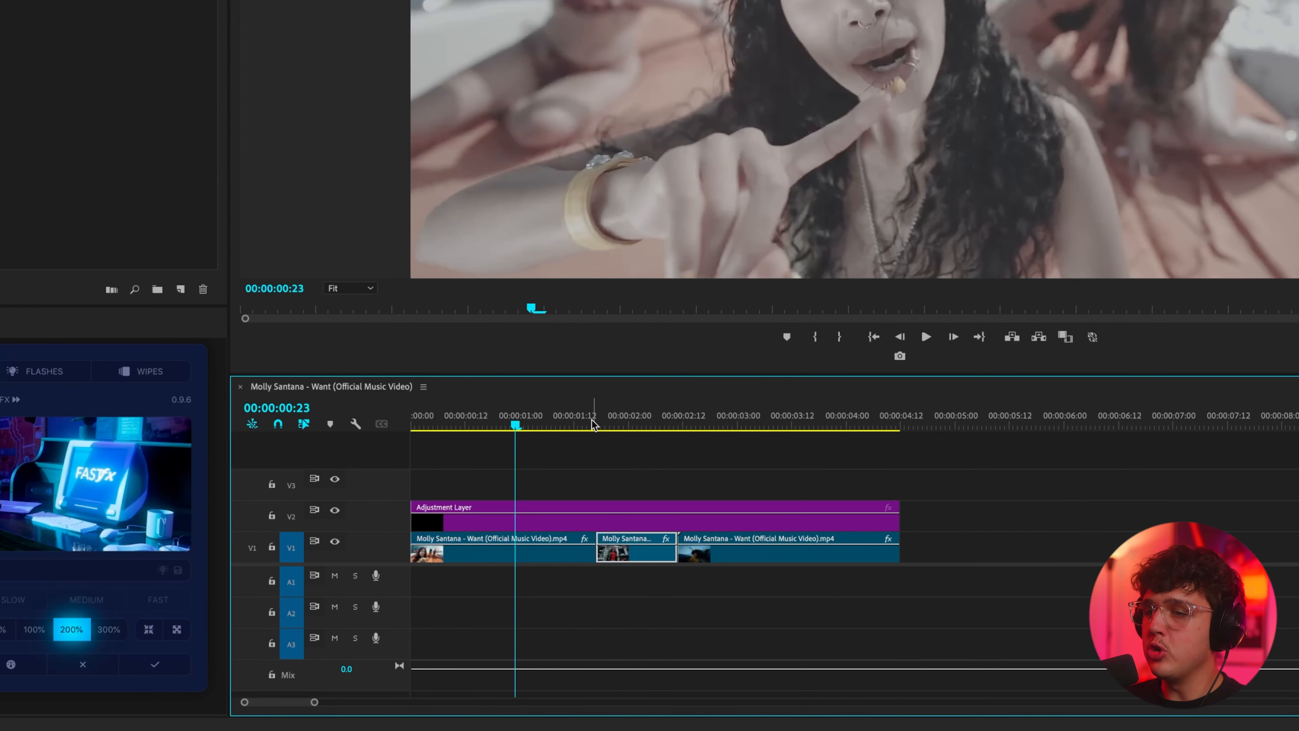
# - Cut the adjustment layer at the two clip boundaries so each of the three clips has its own piece
pyautogui.press('c')
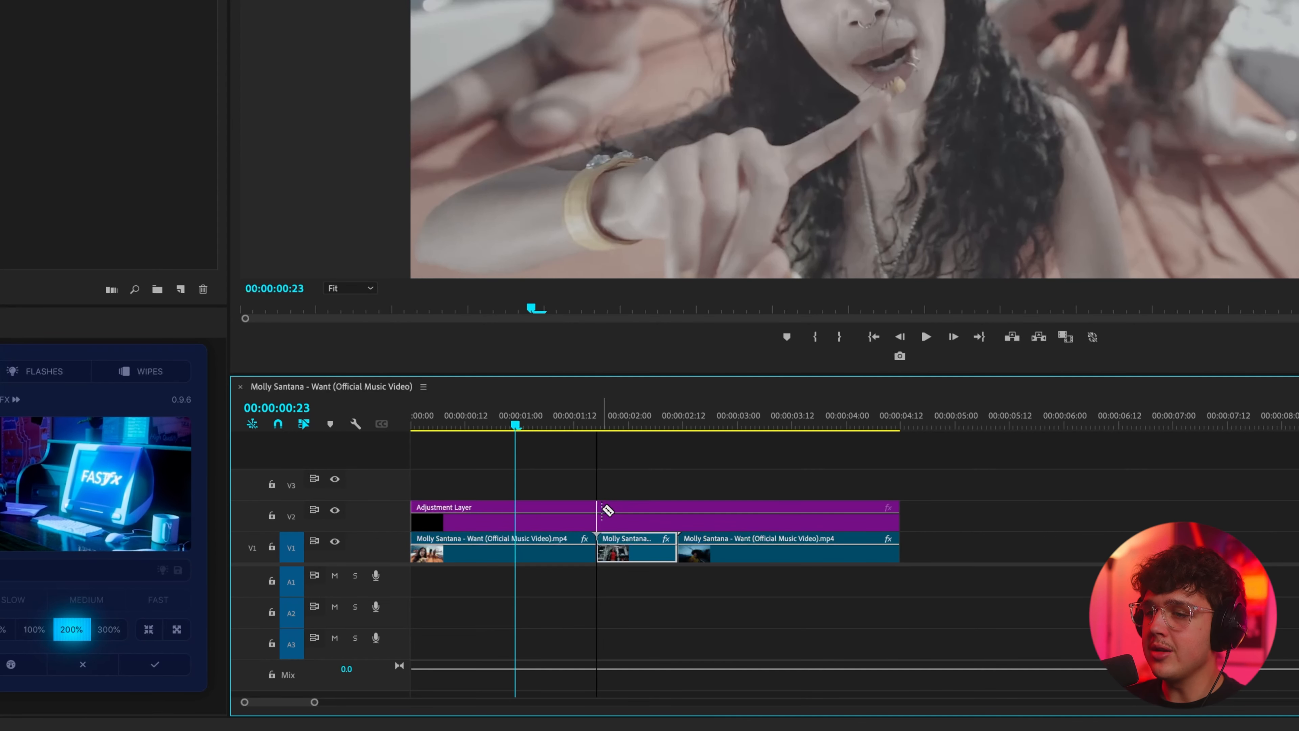
pyautogui.click(598, 510)
pyautogui.click(676, 508)
pyautogui.press('v')
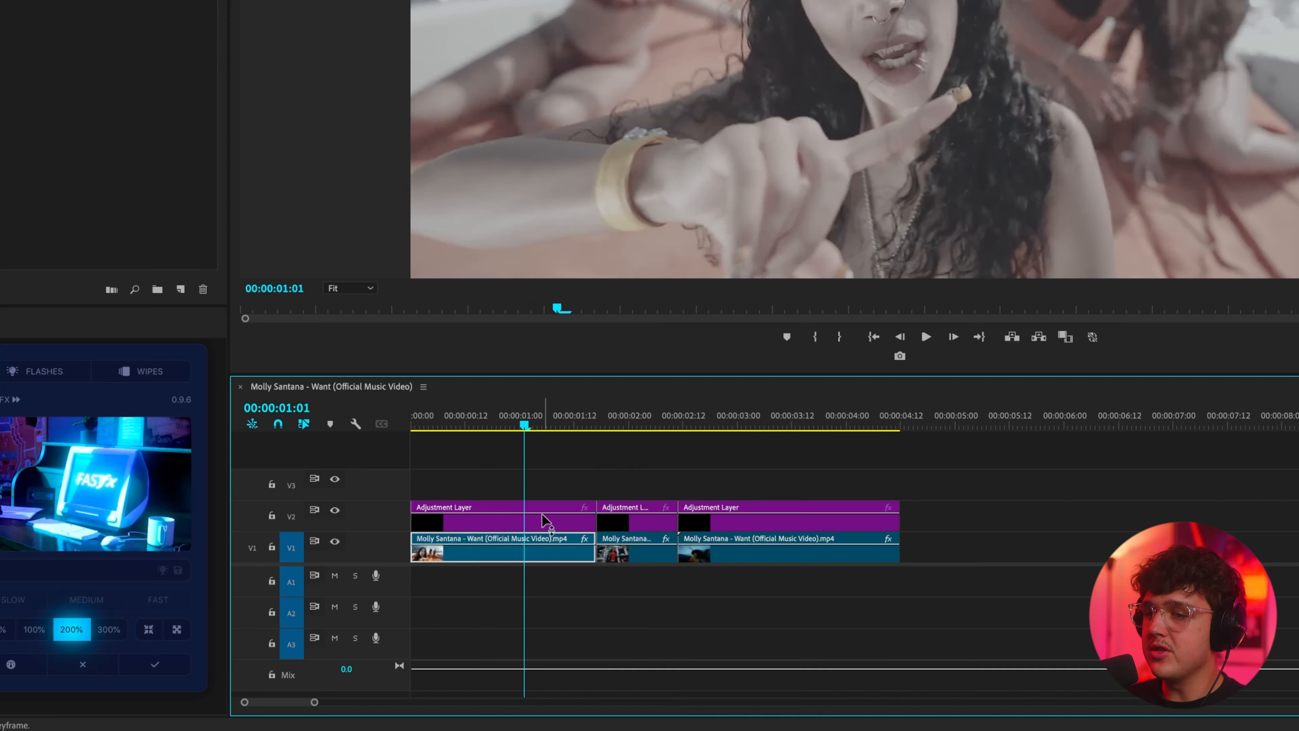
# - Check each of the three adjustment layer pieces with the playhead over the clip beneath it
pyautogui.click(547, 517)
pyautogui.click(631, 423)
pyautogui.click(655, 512)
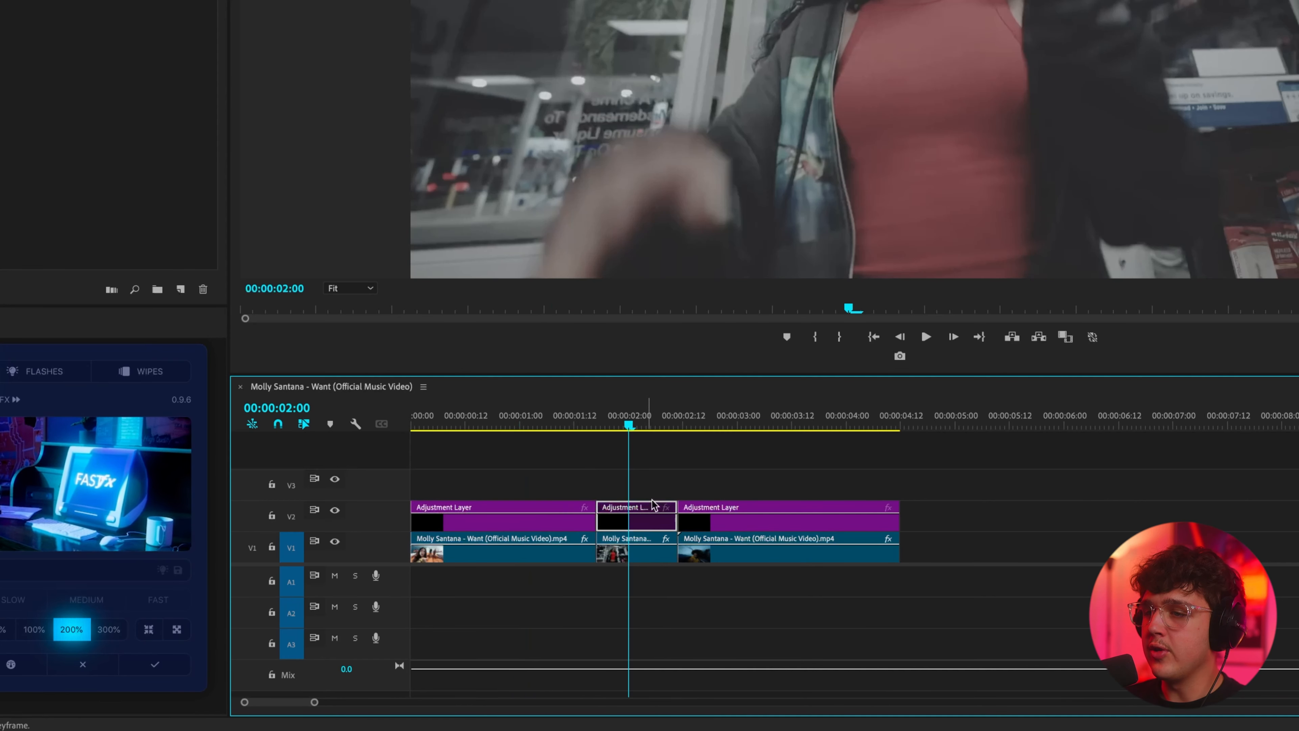
pyautogui.click(729, 418)
pyautogui.click(742, 517)
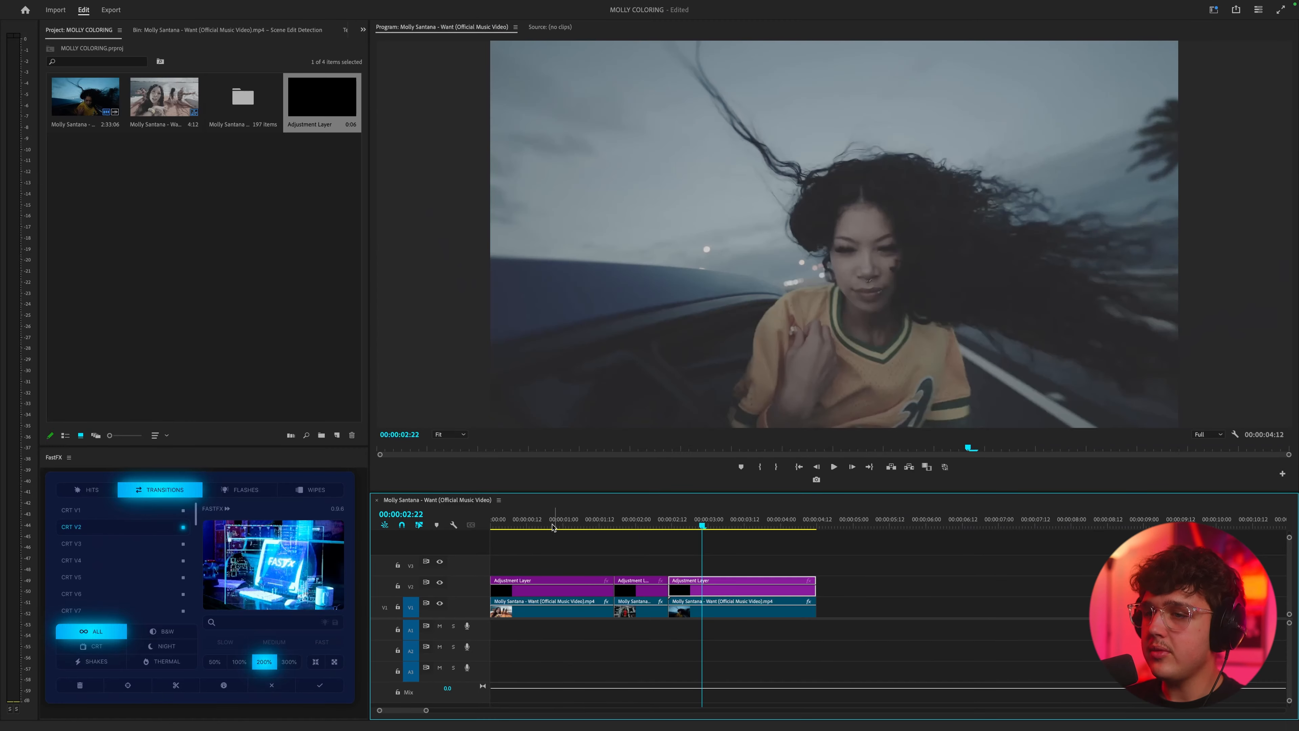
# - Move the playhead to 00:00:00:10 over the first clip and open Lumetri Color for its adjustment layer piece
pyautogui.click(504, 423)
pyautogui.moveTo(545, 521); pyautogui.dragTo(522, 523)
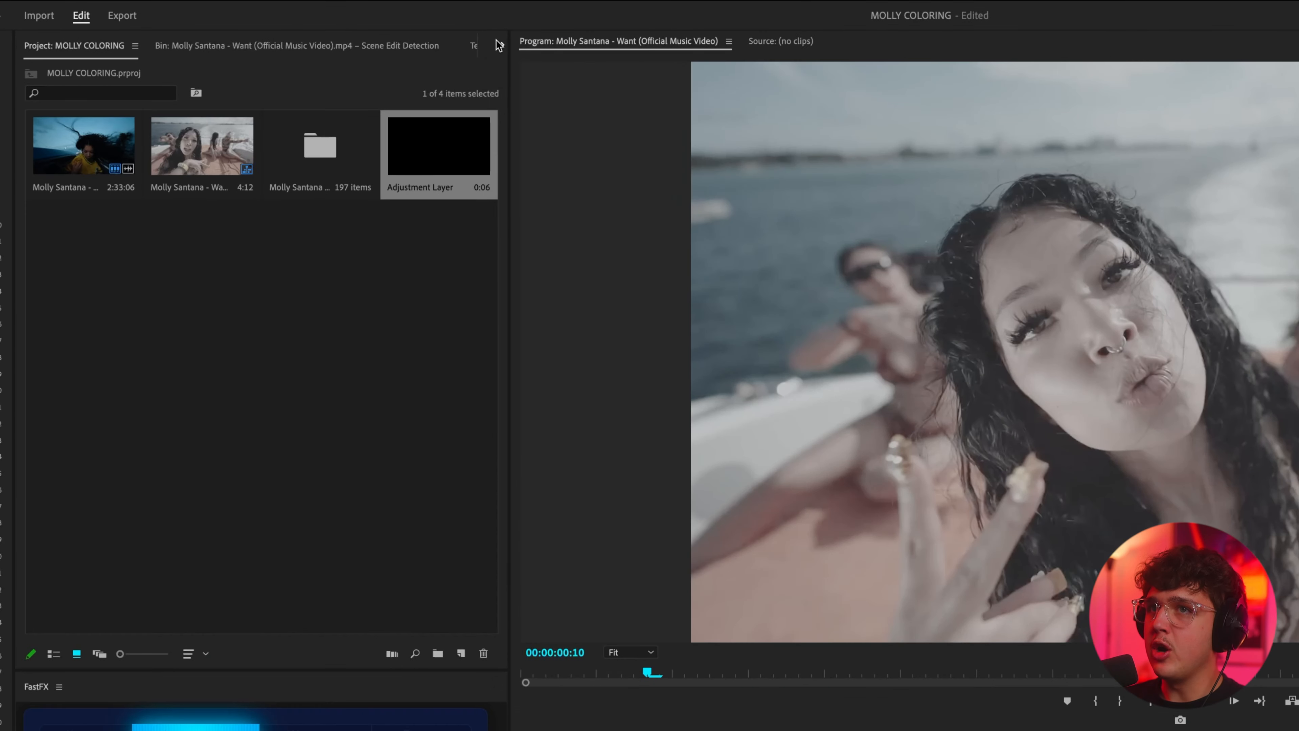
pyautogui.click(362, 29)
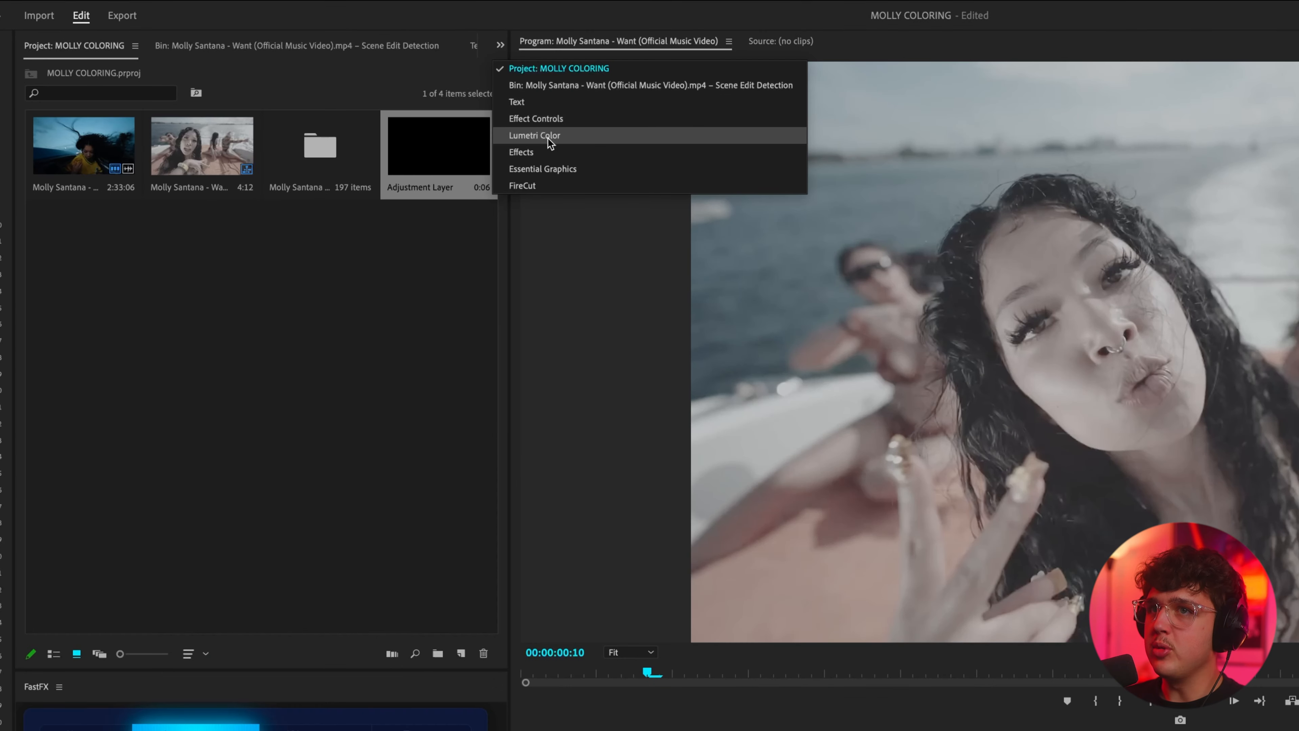
pyautogui.click(395, 92)
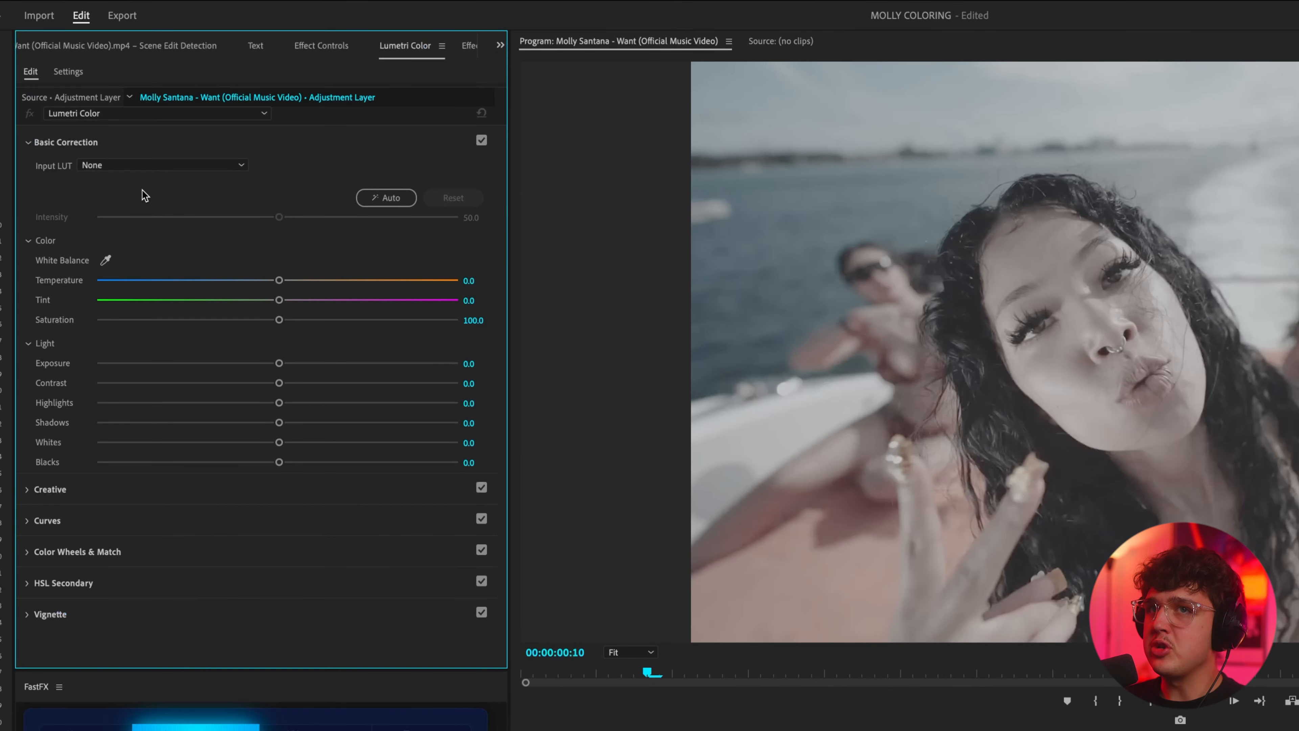
pyautogui.moveTo(336, 7)
pyautogui.click(445, 9)
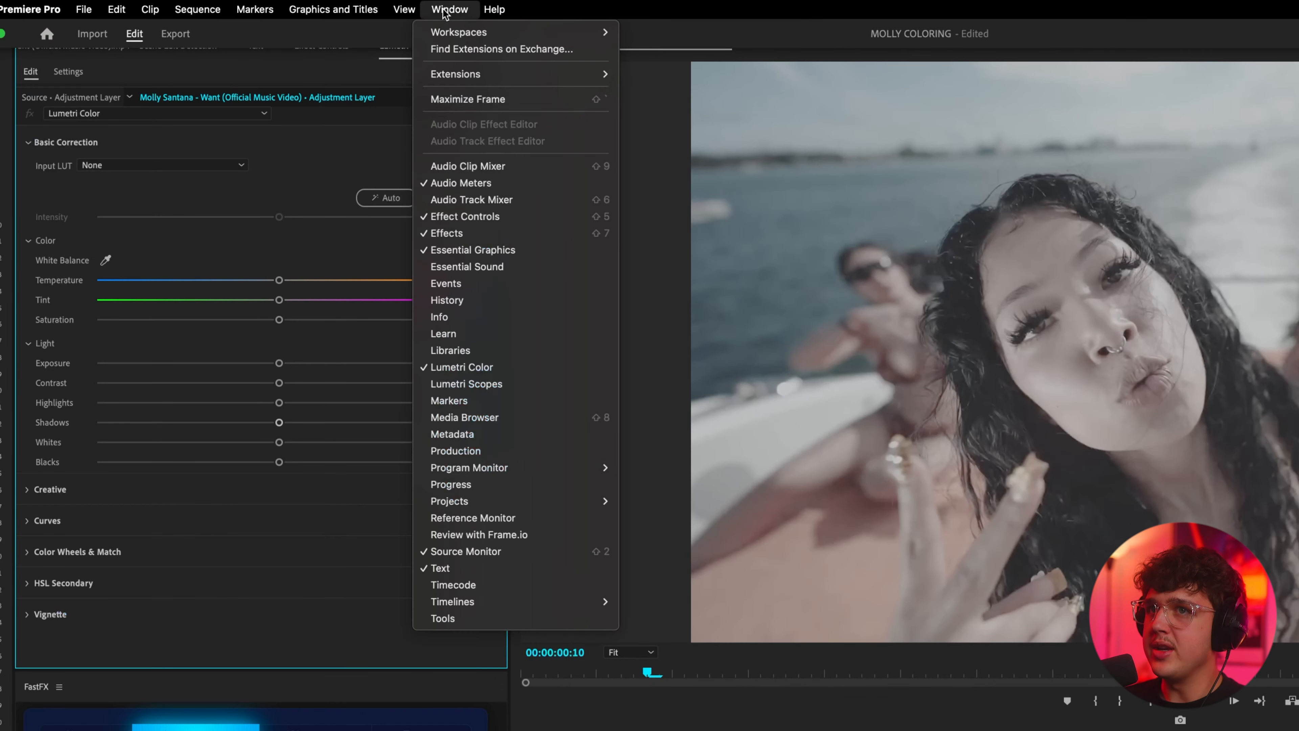
pyautogui.click(347, 177)
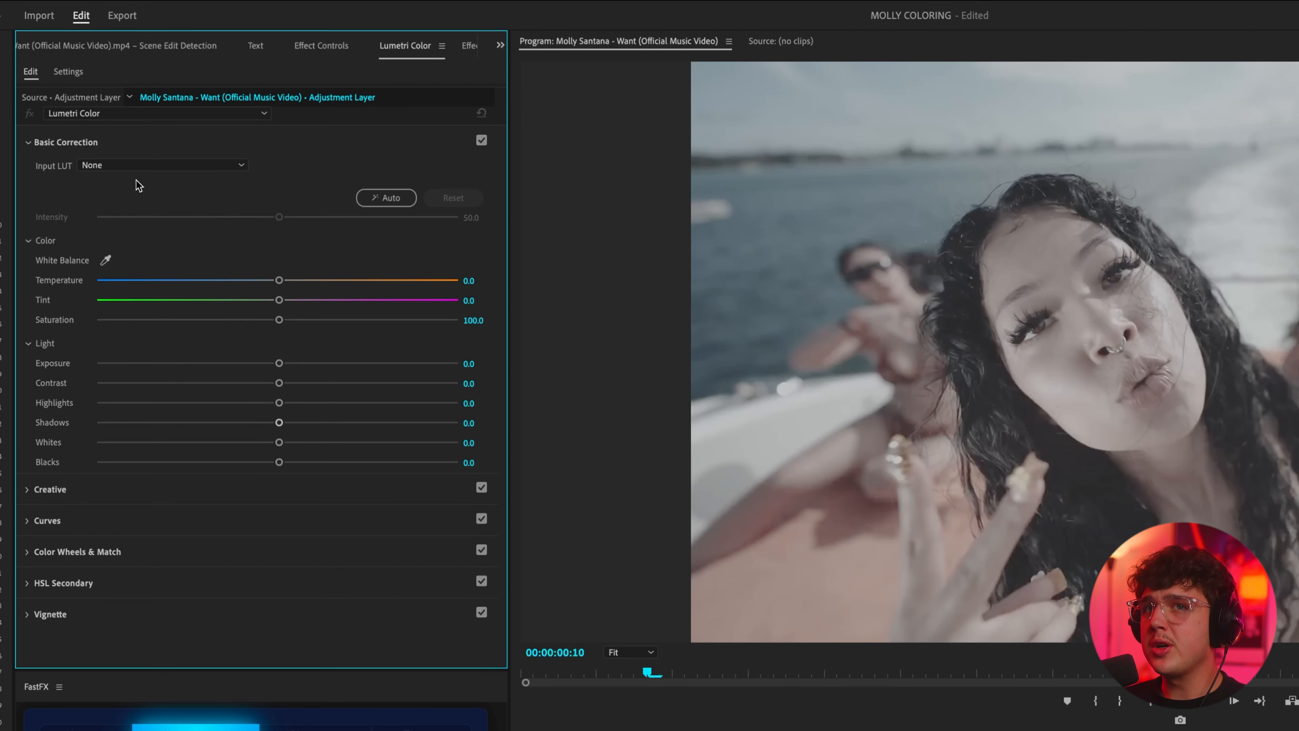
# - Load the LUT file 186.cube as the Creative look on the first adjustment layer and preview it at 00:00:00:12
pyautogui.click(49, 145)
pyautogui.click(60, 174)
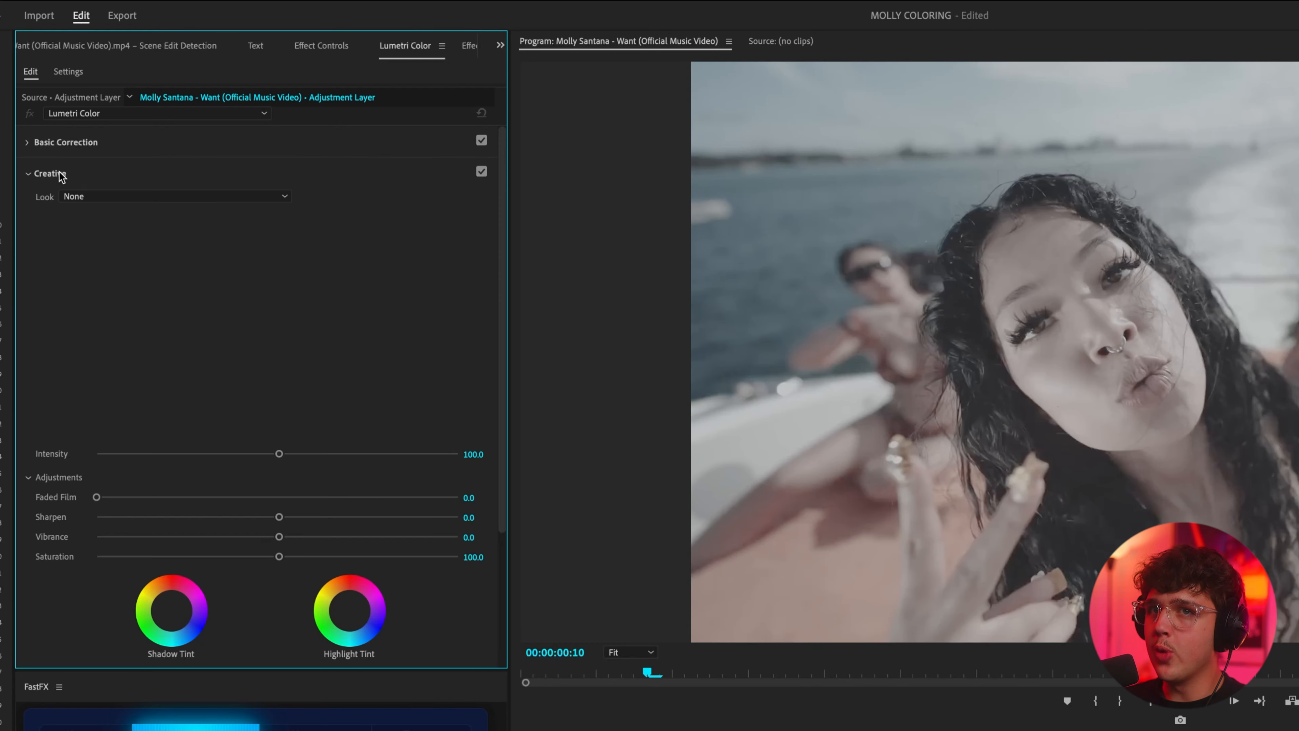
pyautogui.click(82, 197)
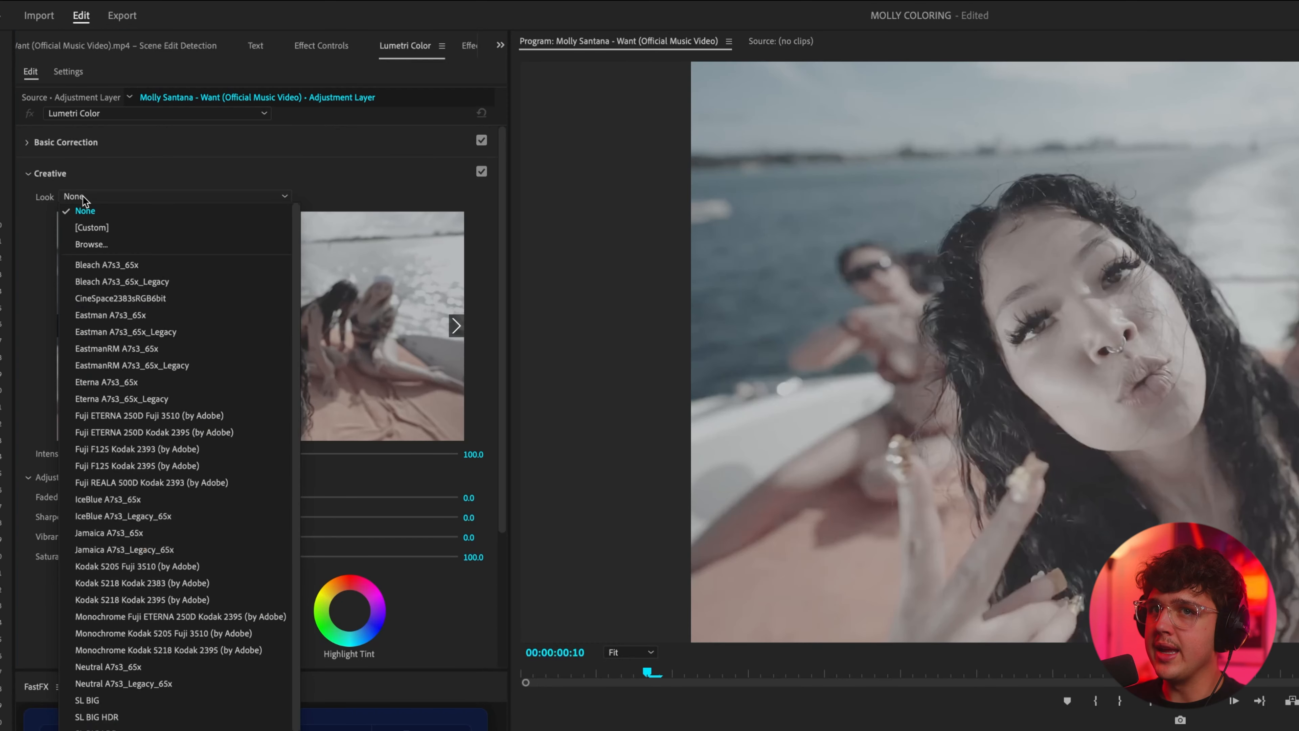
pyautogui.click(91, 244)
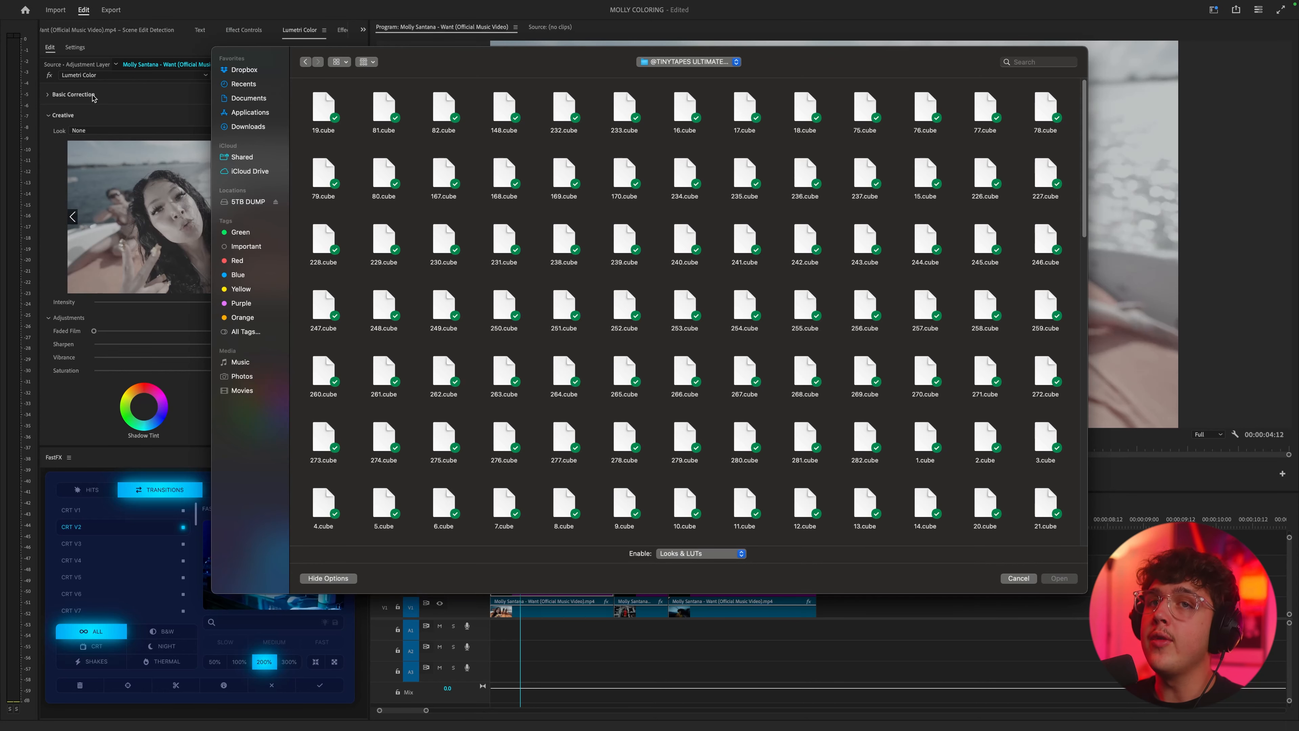
pyautogui.moveTo(512, 74); pyautogui.dragTo(701, 66)
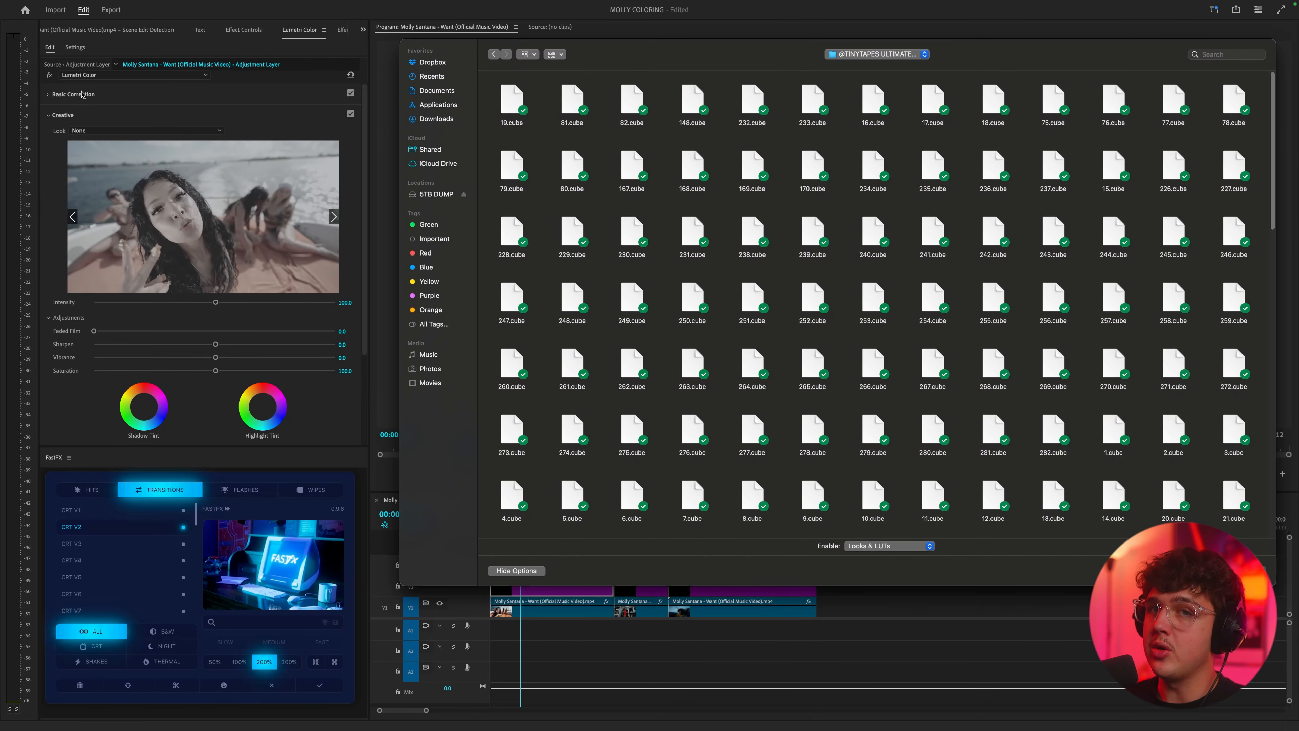
pyautogui.moveTo(703, 82); pyautogui.dragTo(527, 92)
pyautogui.scroll(-7, 658, 343)
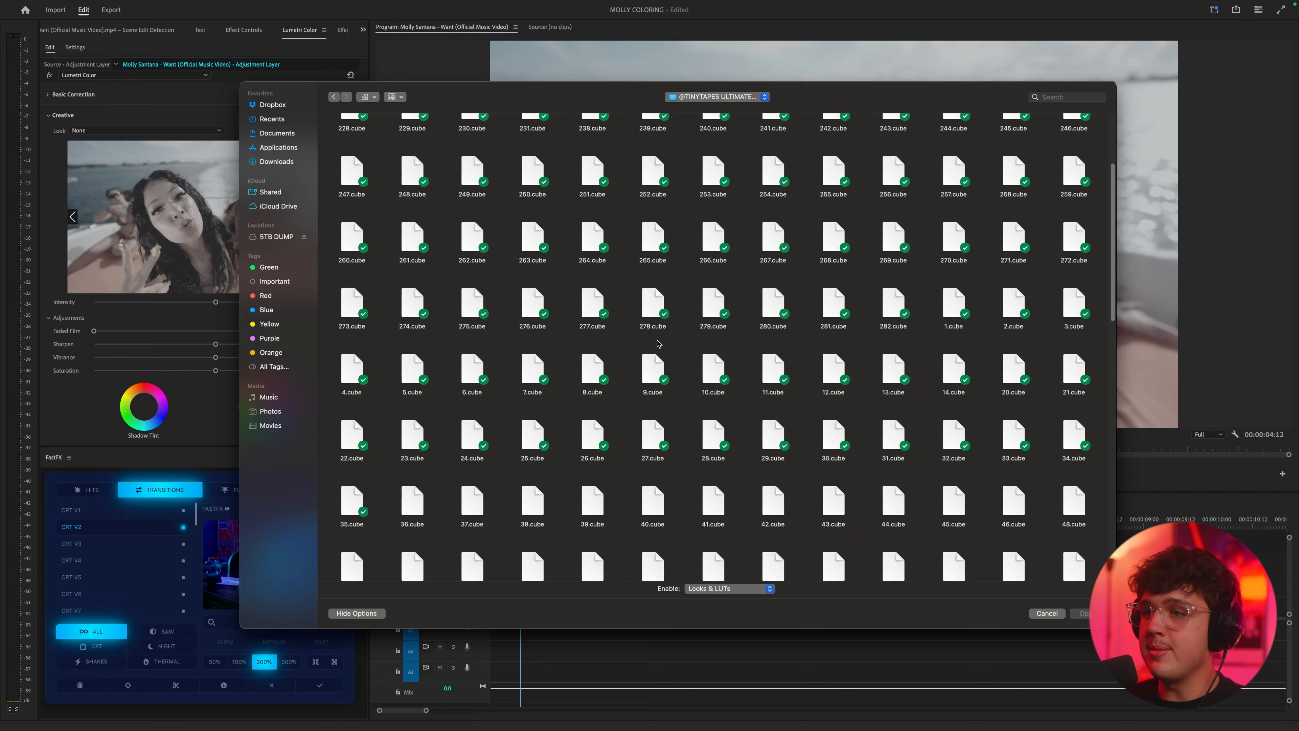
pyautogui.scroll(-8, 659, 394)
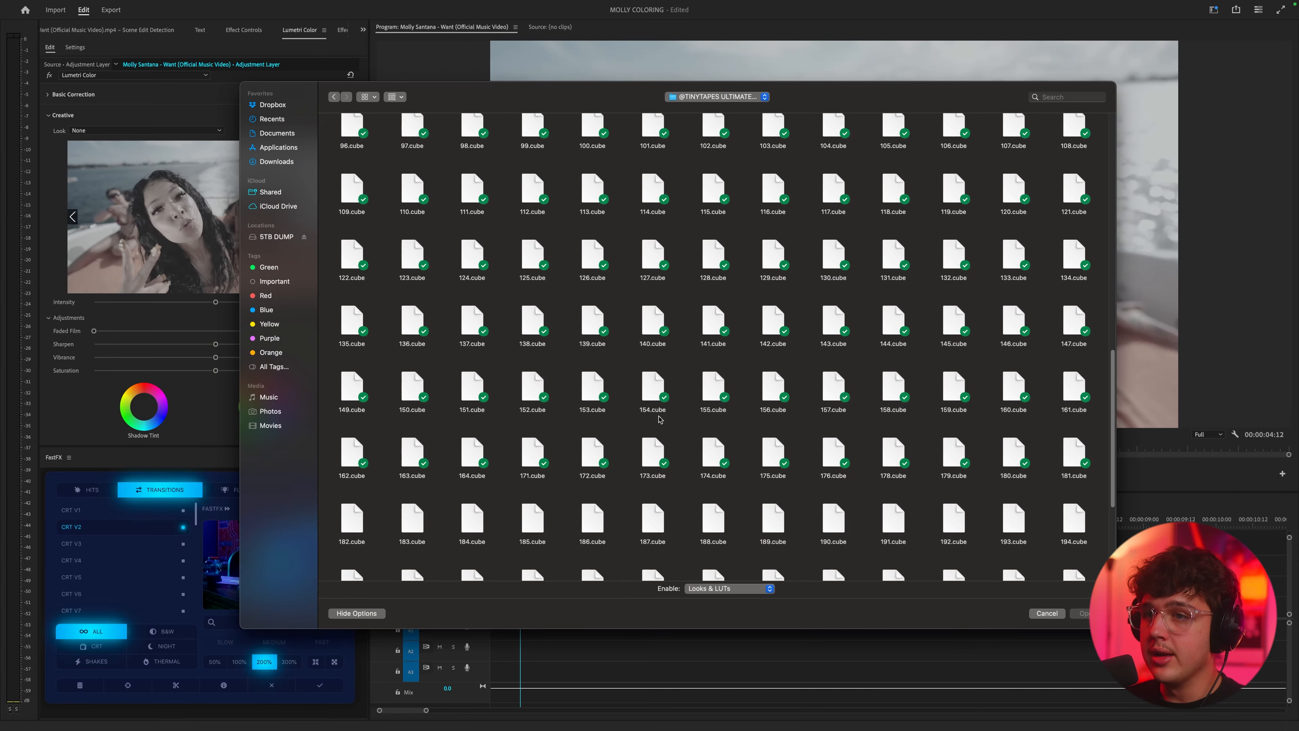
pyautogui.doubleClick(609, 418)
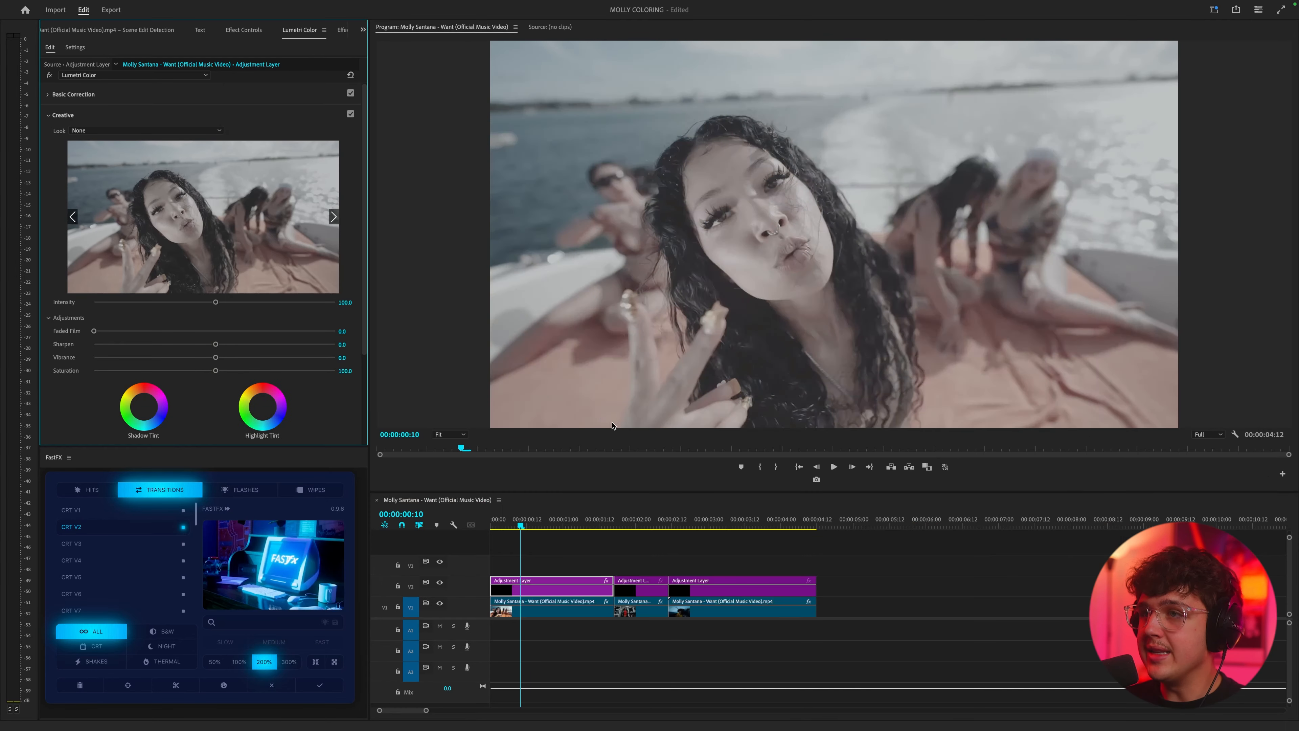
pyautogui.moveTo(542, 525); pyautogui.dragTo(529, 527)
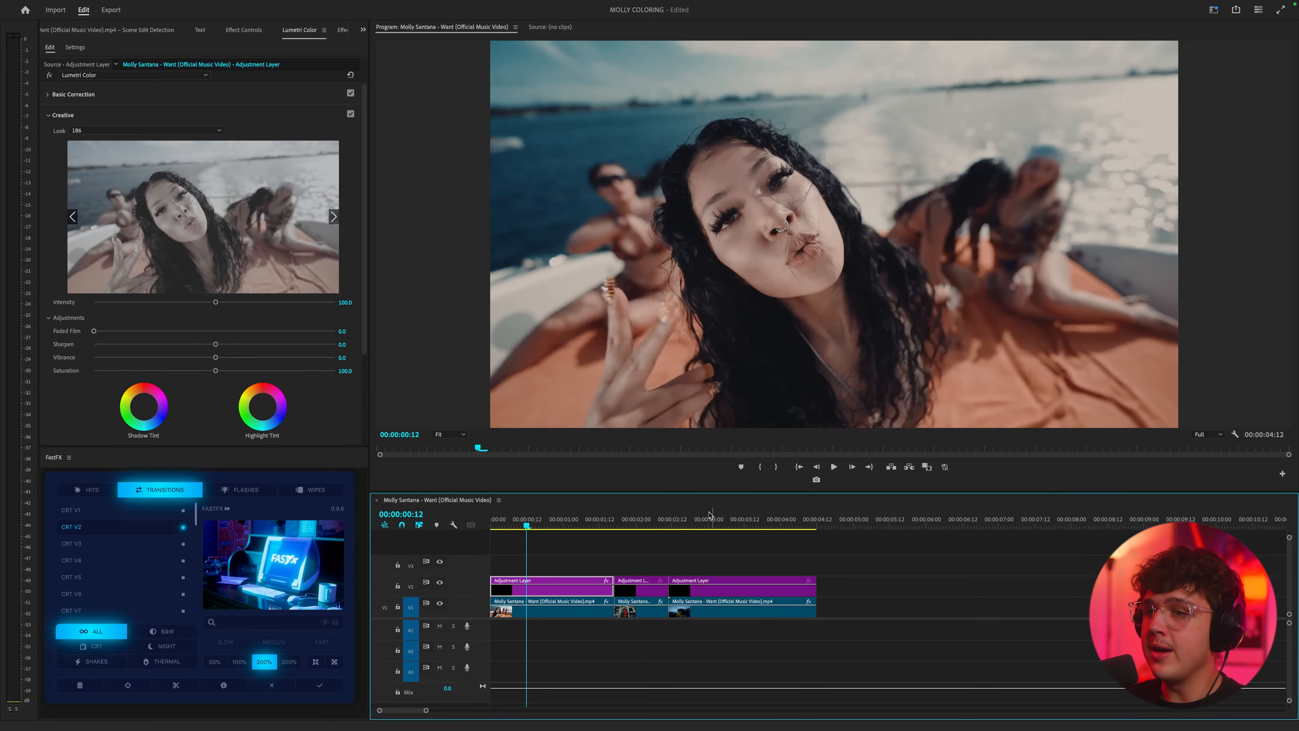
# - In Basic Correction, set Shadows to 73.1, Contrast to 71.4, Highlights to 48.7 and Whites to -57.1
pyautogui.click(71, 97)
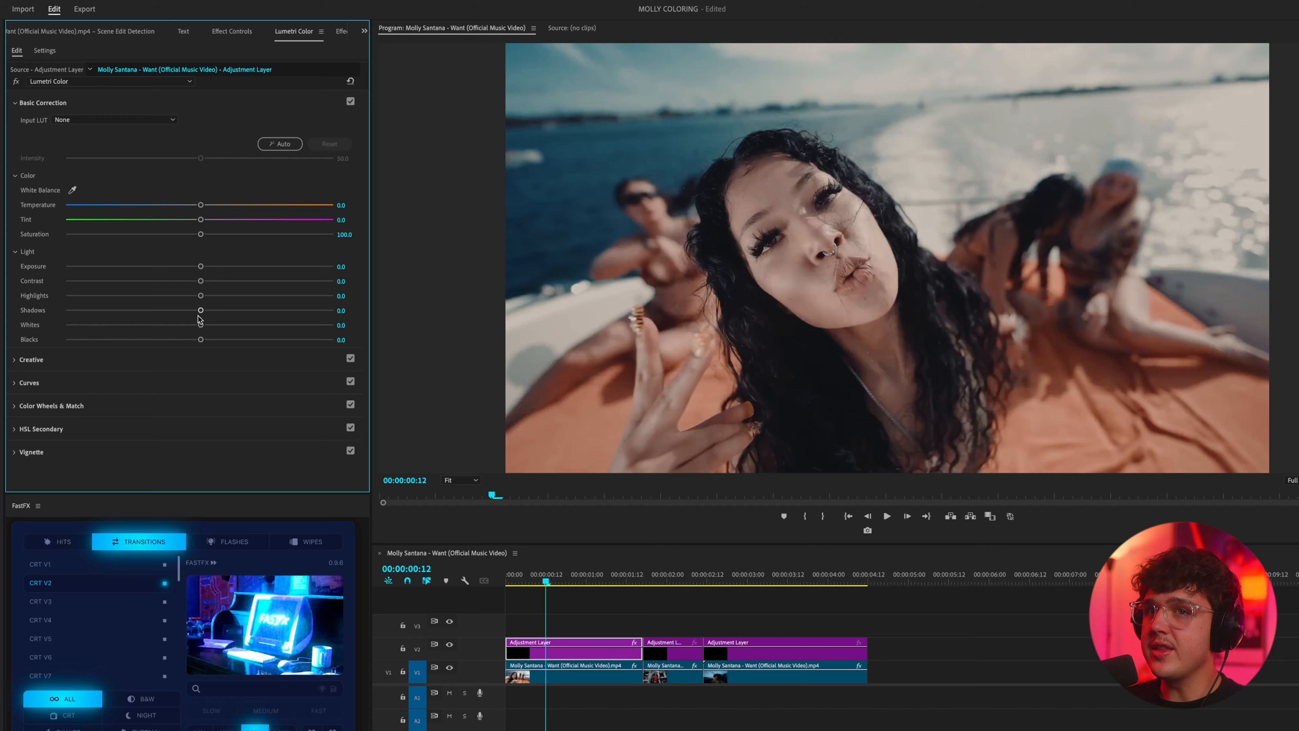
pyautogui.moveTo(215, 281); pyautogui.dragTo(274, 313)
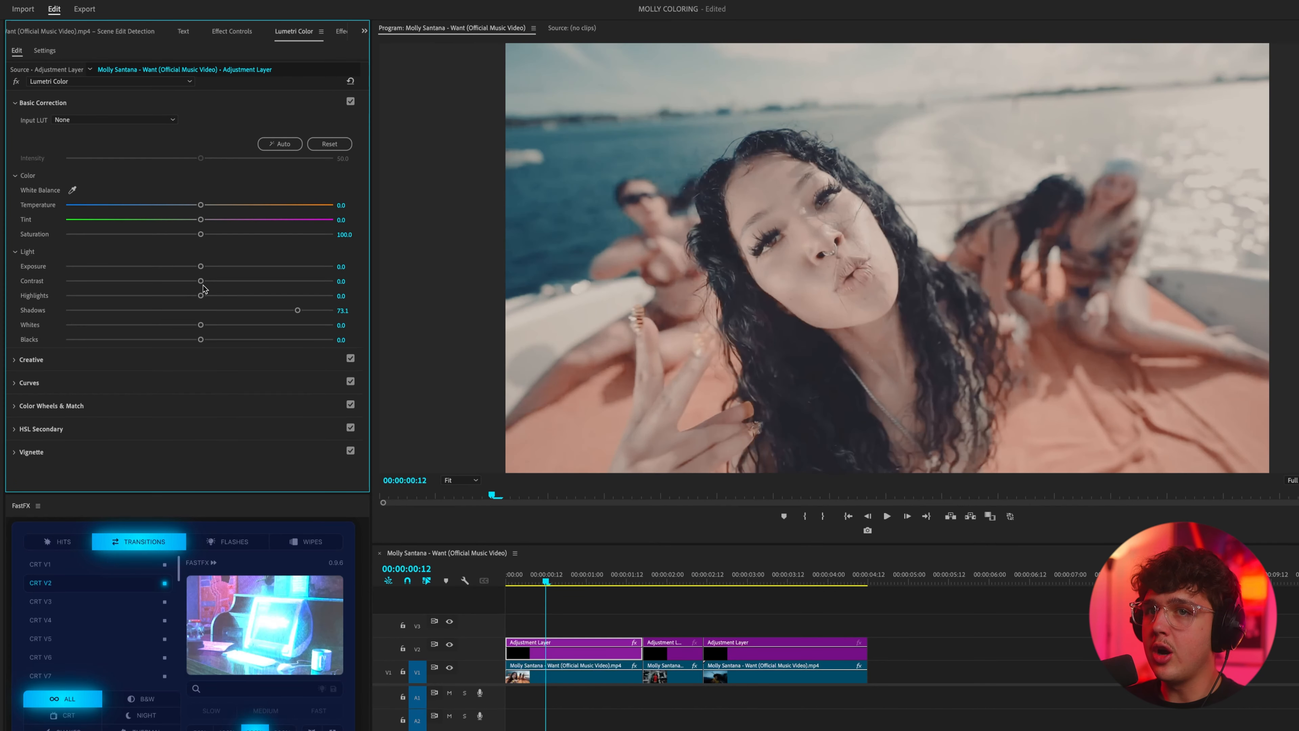
pyautogui.moveTo(210, 283); pyautogui.dragTo(286, 283)
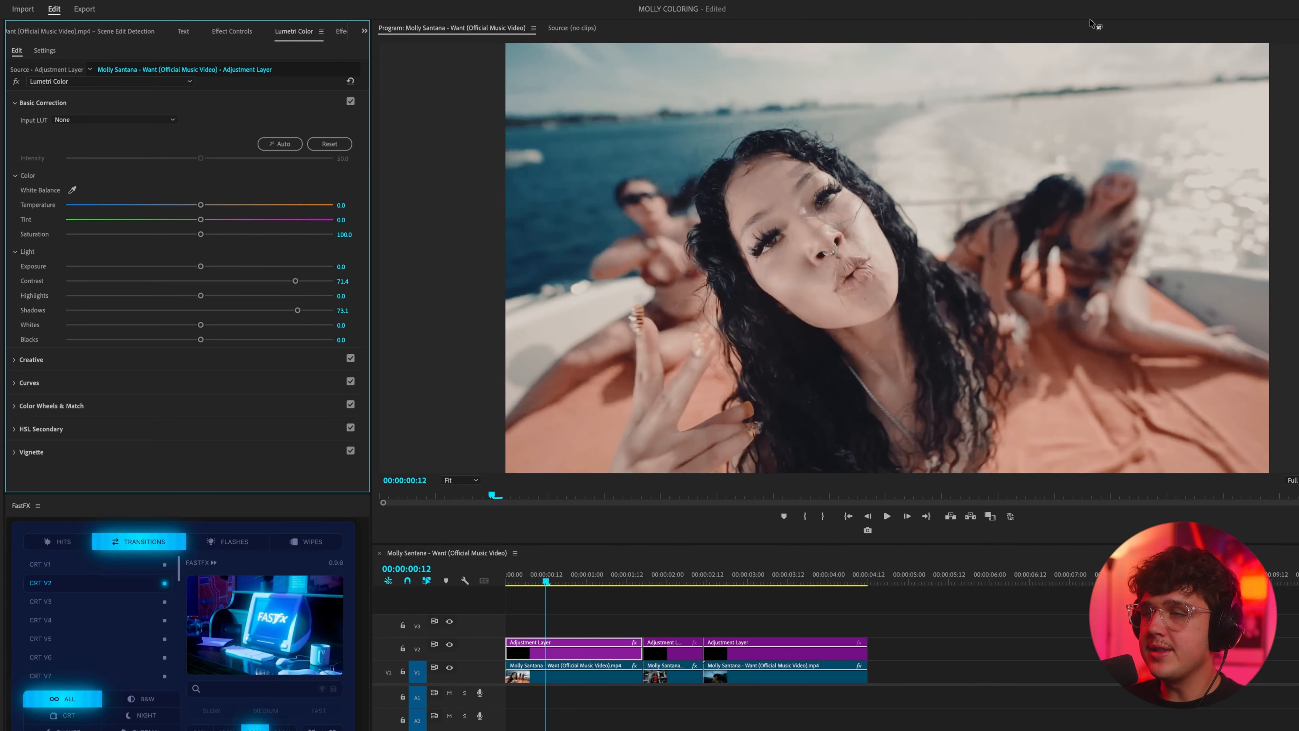
pyautogui.moveTo(201, 326); pyautogui.dragTo(96, 327)
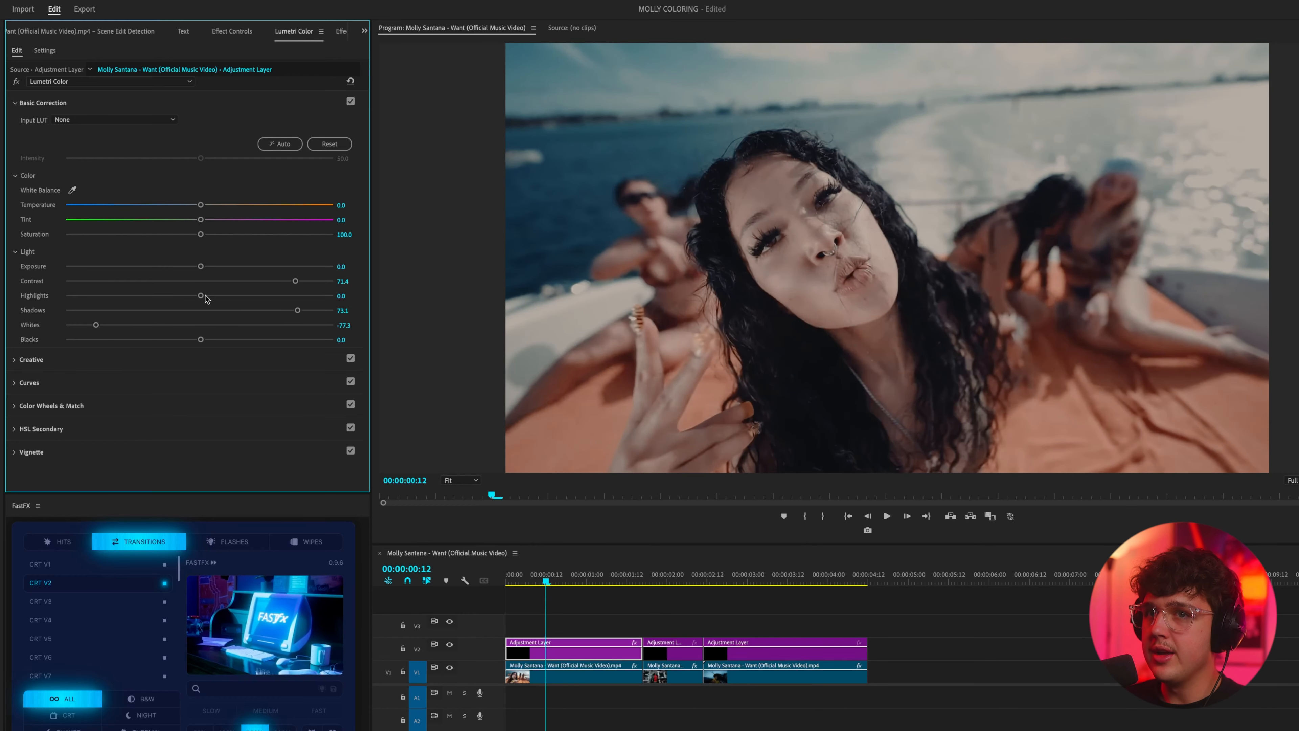
pyautogui.moveTo(201, 296); pyautogui.dragTo(275, 296)
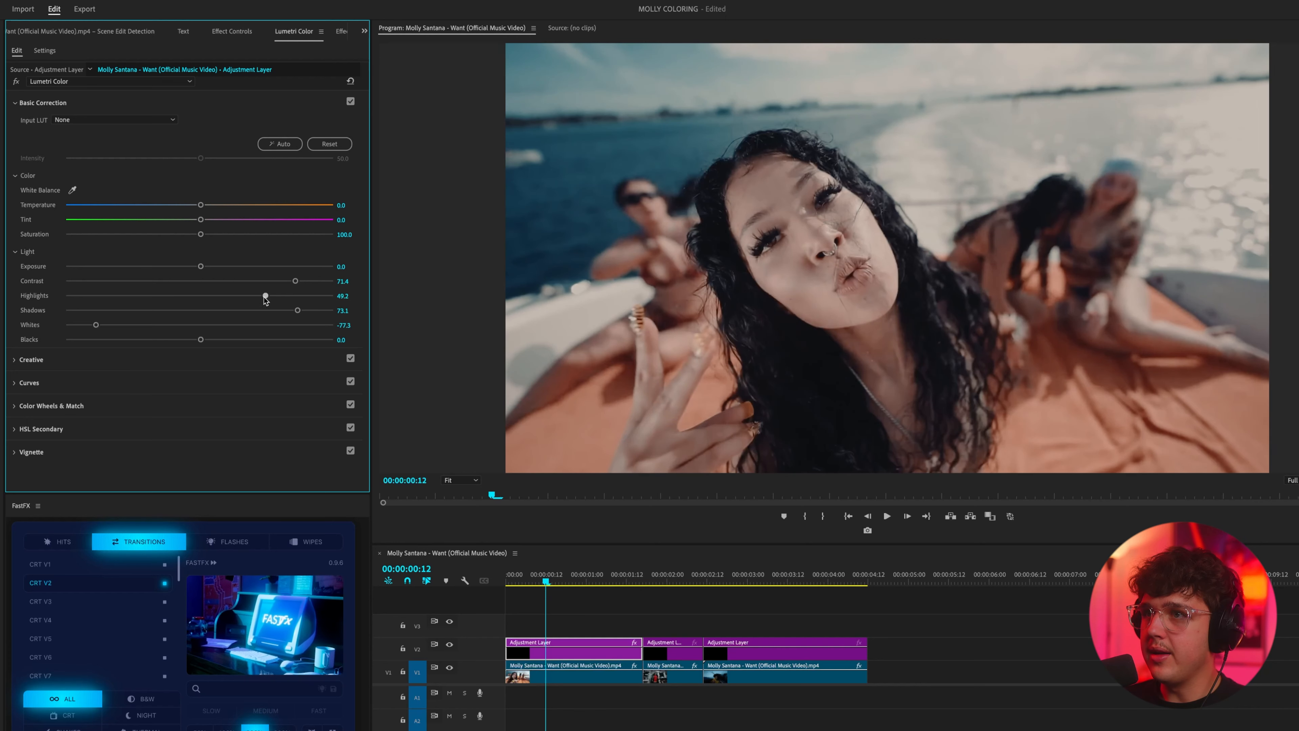
pyautogui.moveTo(97, 325); pyautogui.dragTo(130, 325)
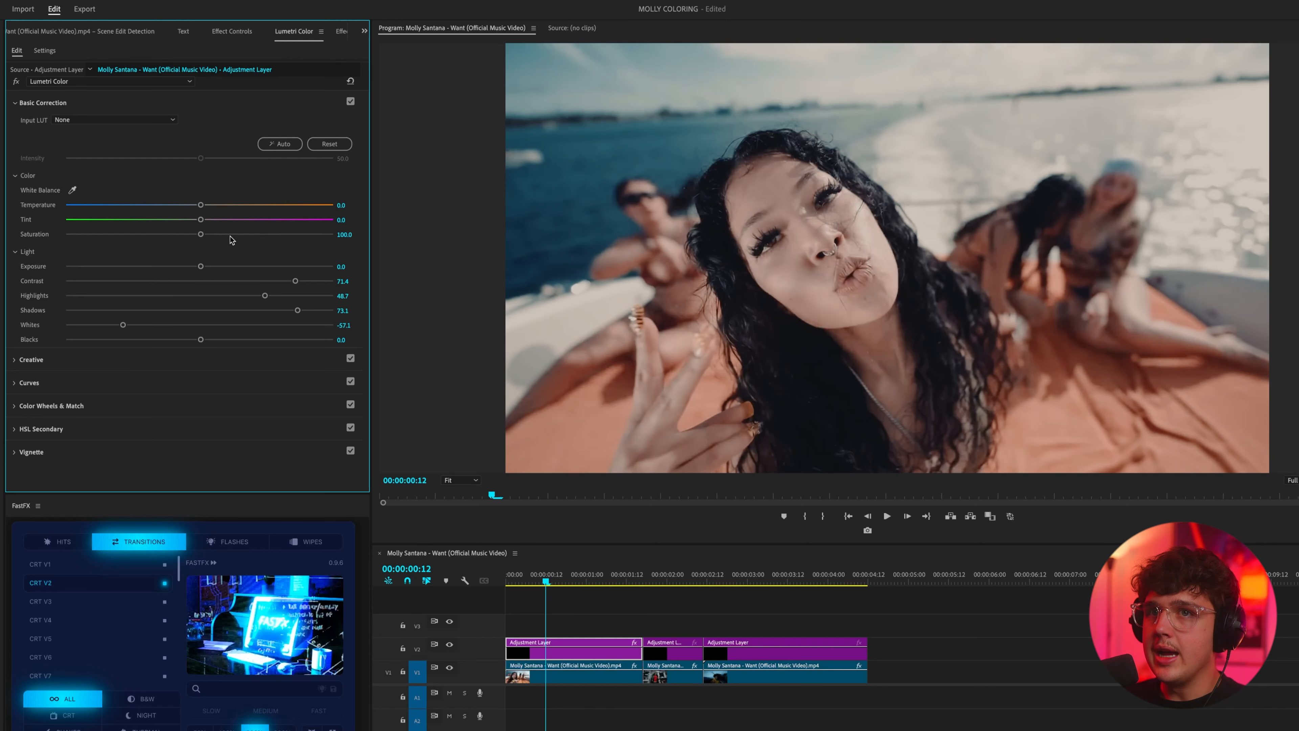
# - Raise the Basic Correction Saturation to 155.9 and set Temperature to -2.9
pyautogui.moveTo(239, 235); pyautogui.dragTo(266, 236)
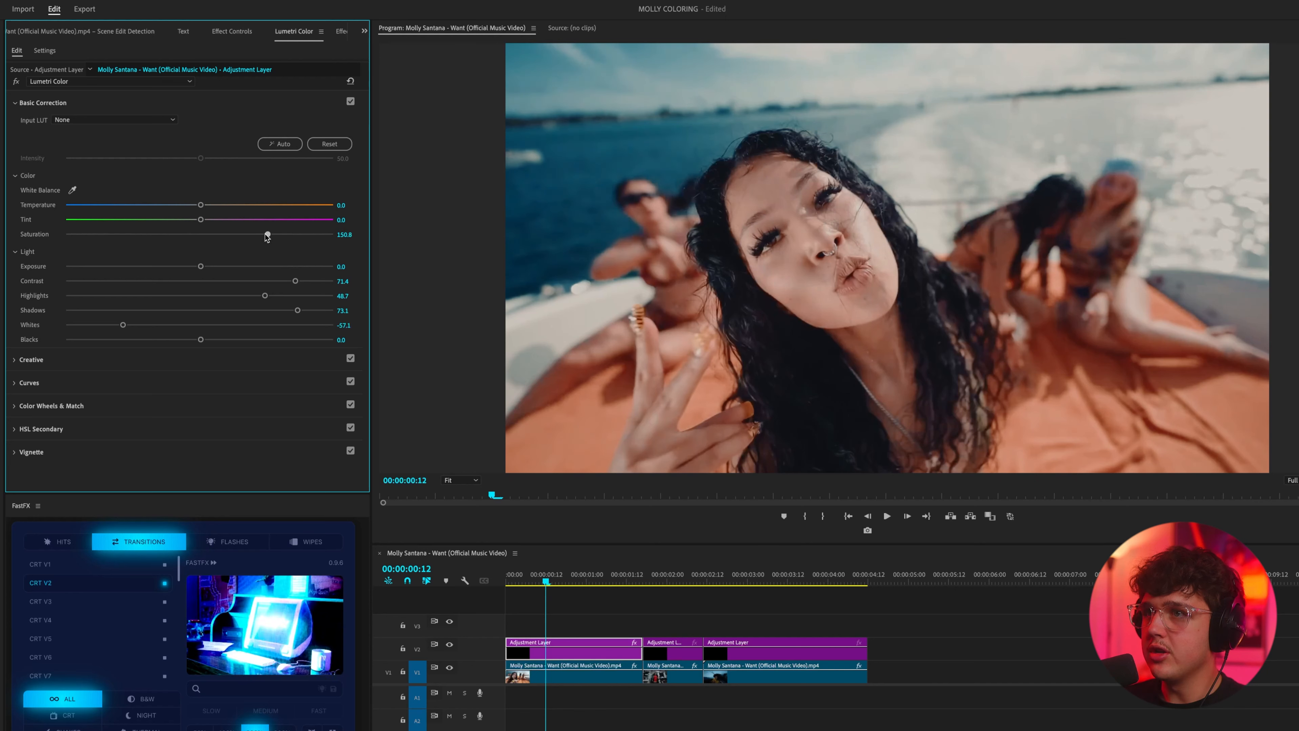
pyautogui.moveTo(266, 235); pyautogui.dragTo(274, 234)
pyautogui.moveTo(200, 205); pyautogui.dragTo(196, 204)
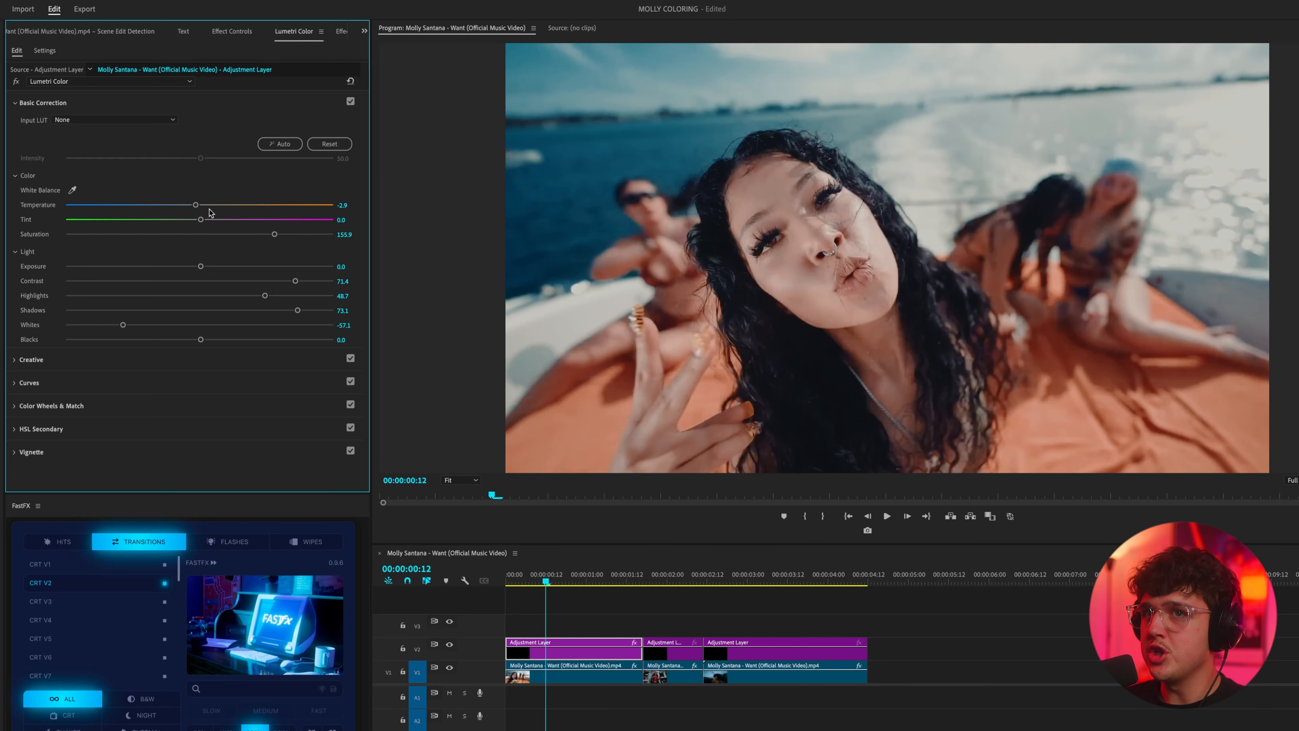
# - Add three evenly spaced control points to the blue RGB curve for shadows, midtones and highlights
pyautogui.click(31, 383)
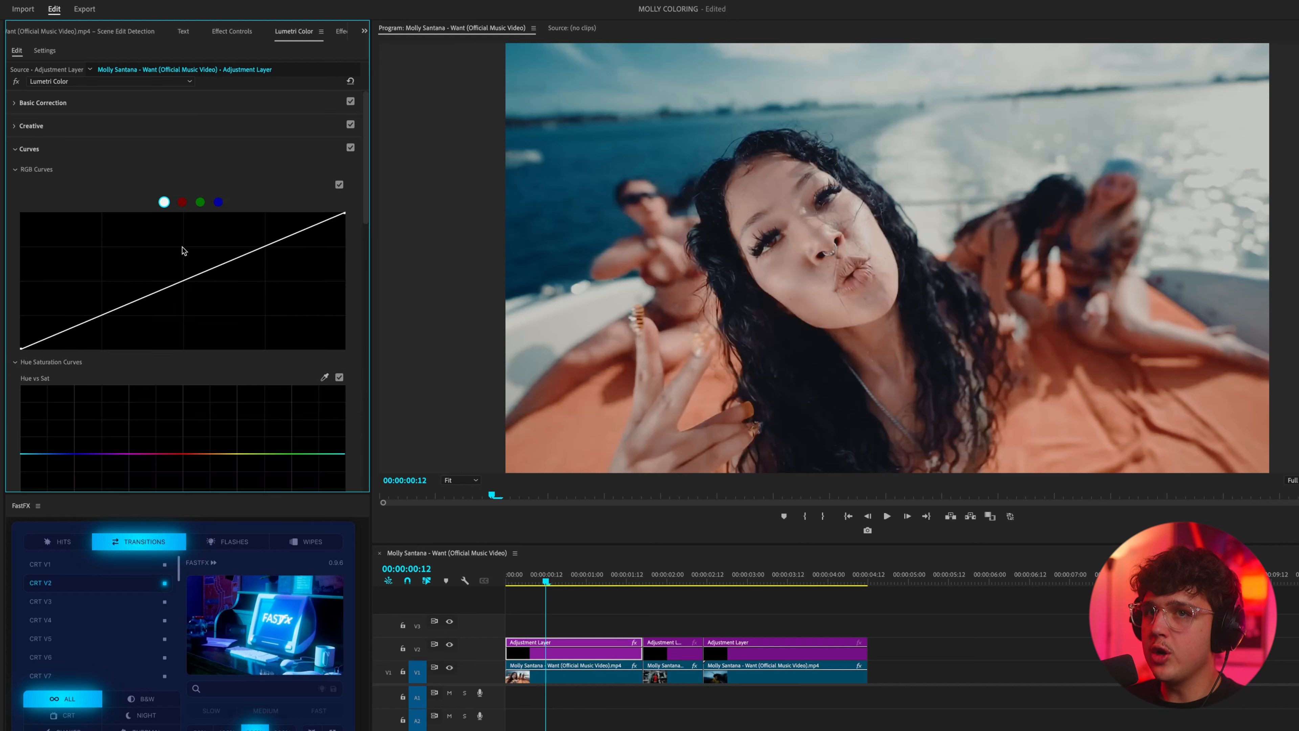
pyautogui.click(218, 202)
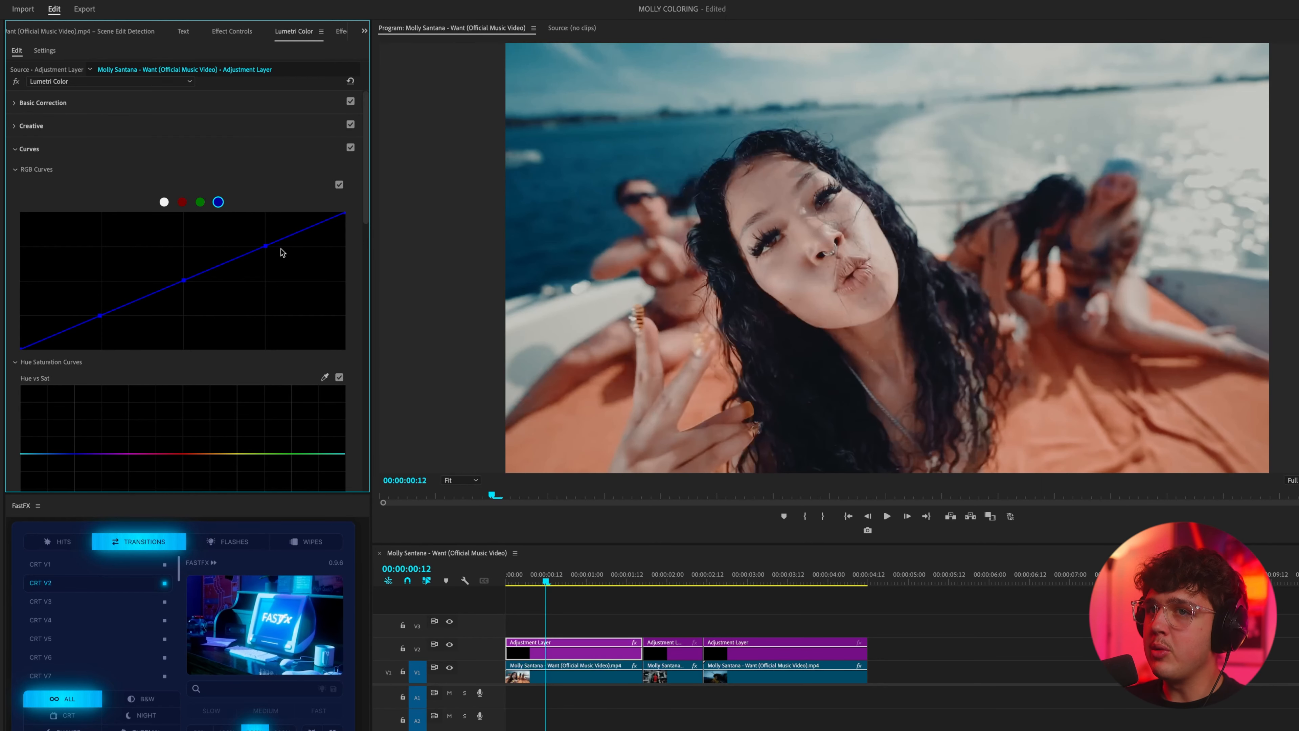
# - Try pulling down the highlights point and nudging the midtones point of the blue curve, undoing the test changes
pyautogui.moveTo(265, 246); pyautogui.dragTo(279, 270)
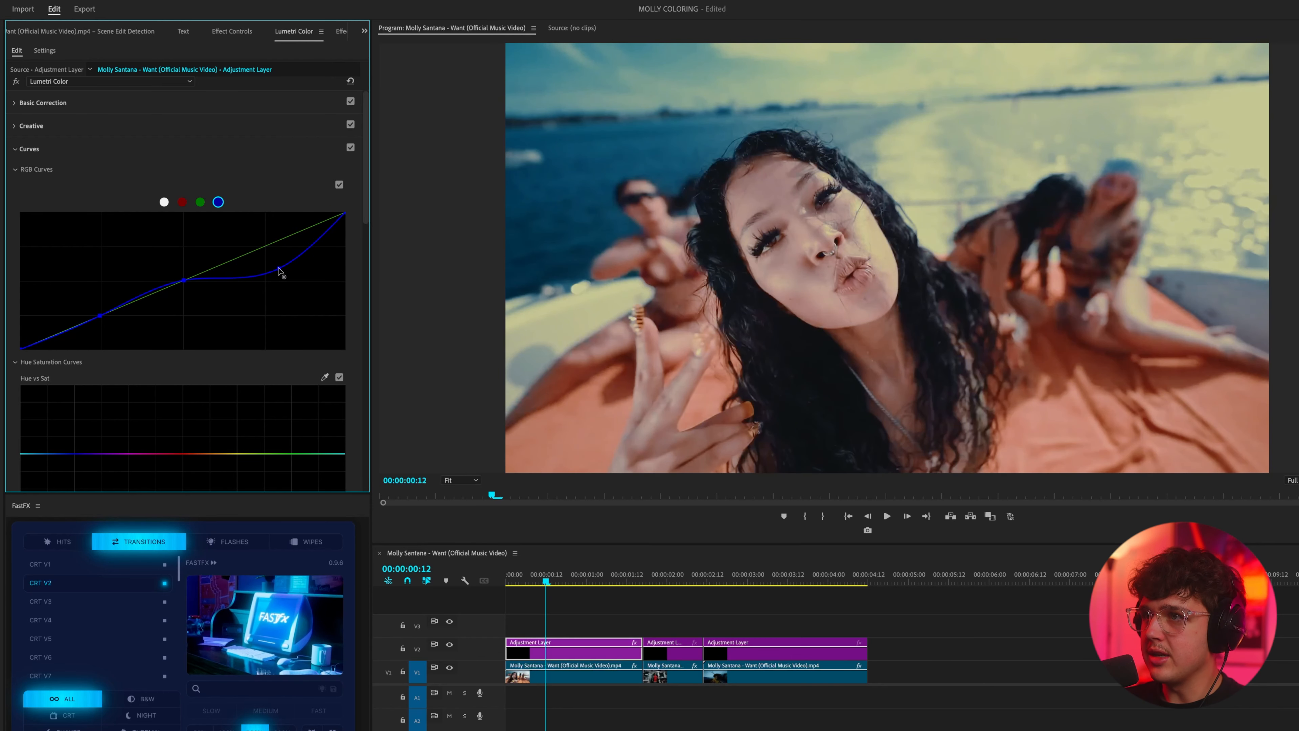
pyautogui.hotkey('ctrl', 'z')
pyautogui.hotkey('ctrl', 'z')
pyautogui.moveTo(185, 281); pyautogui.dragTo(184, 284)
pyautogui.hotkey('ctrl', 'z')
pyautogui.click(100, 317)
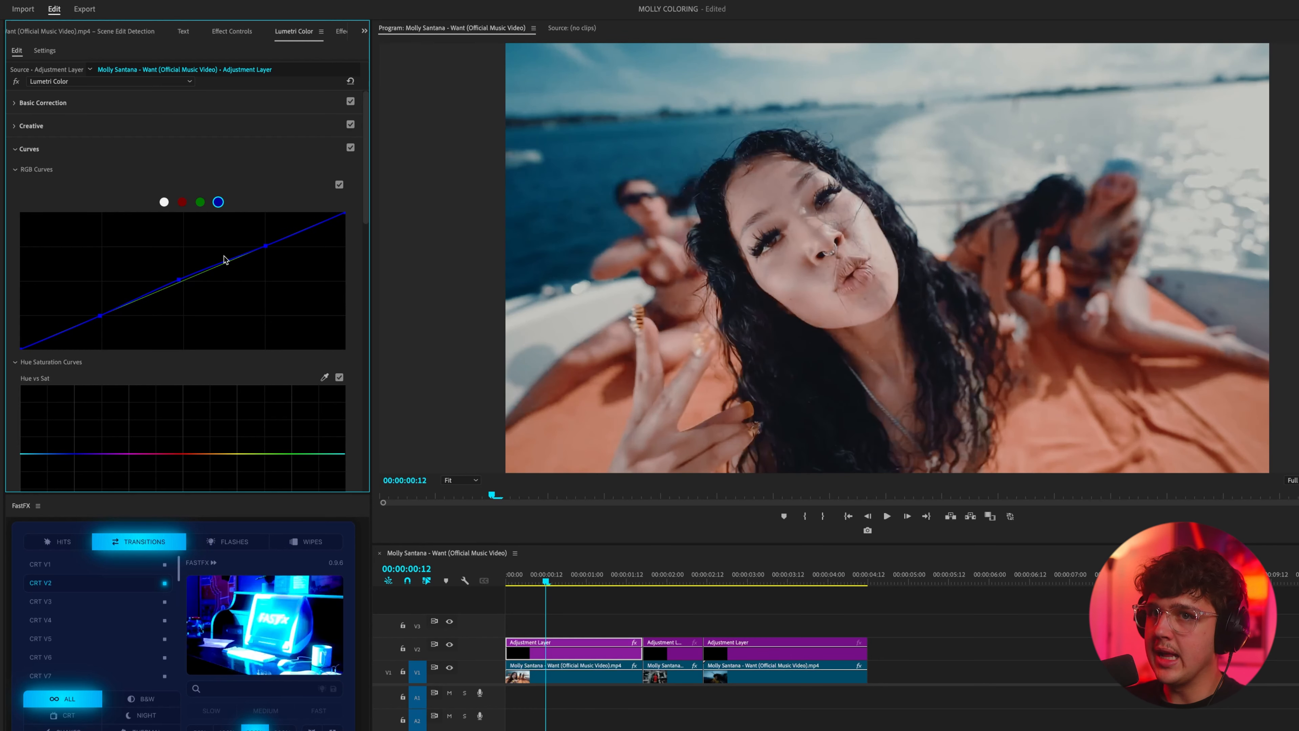
# - Pull down the shadows point of the red RGB curve and compare a later frame with the adjustment layer off and on
pyautogui.click(184, 204)
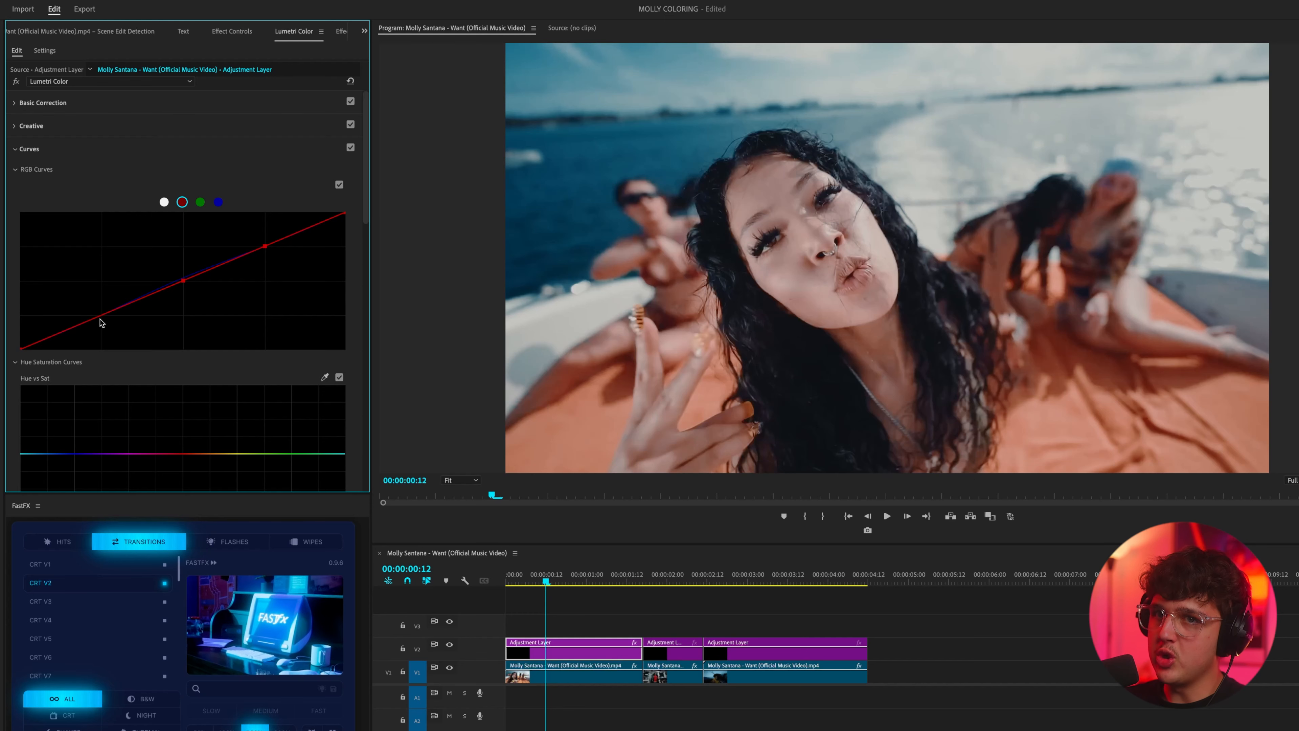
pyautogui.moveTo(100, 317); pyautogui.dragTo(109, 323)
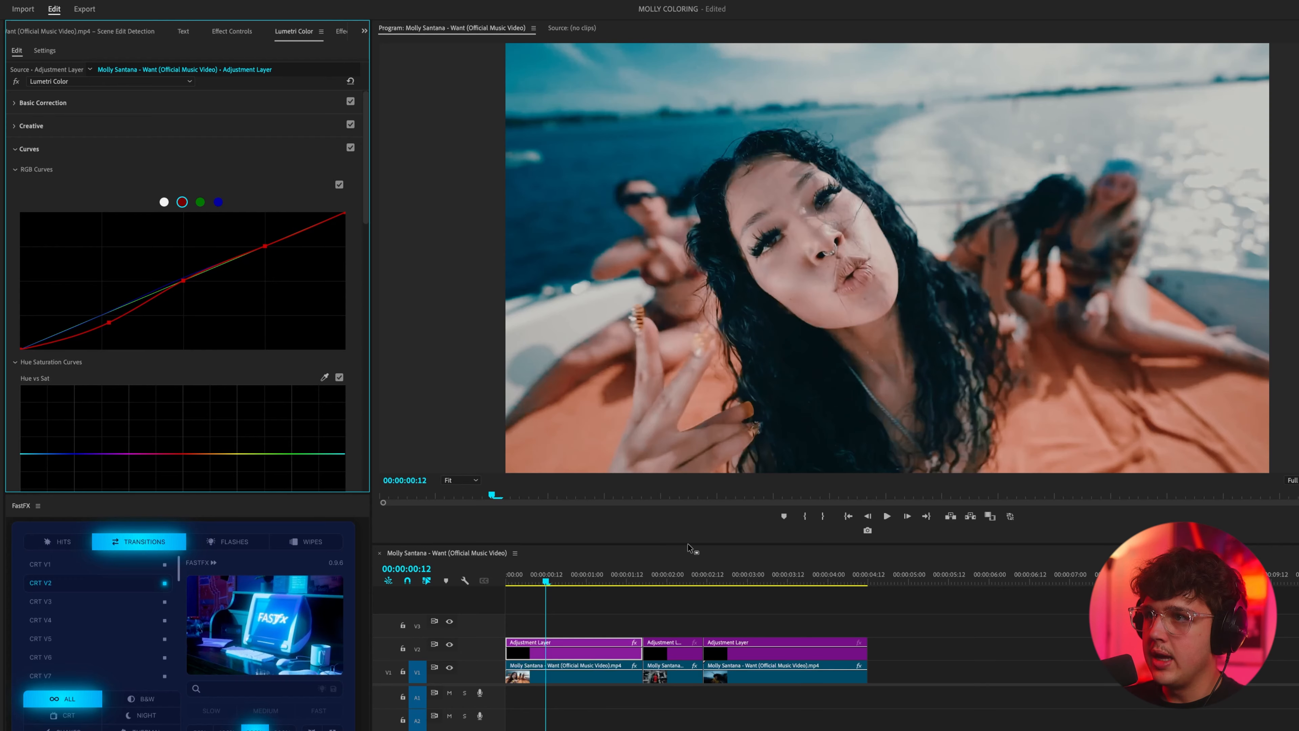
pyautogui.moveTo(548, 578); pyautogui.dragTo(584, 589)
pyautogui.hotkey('shift', 'e')
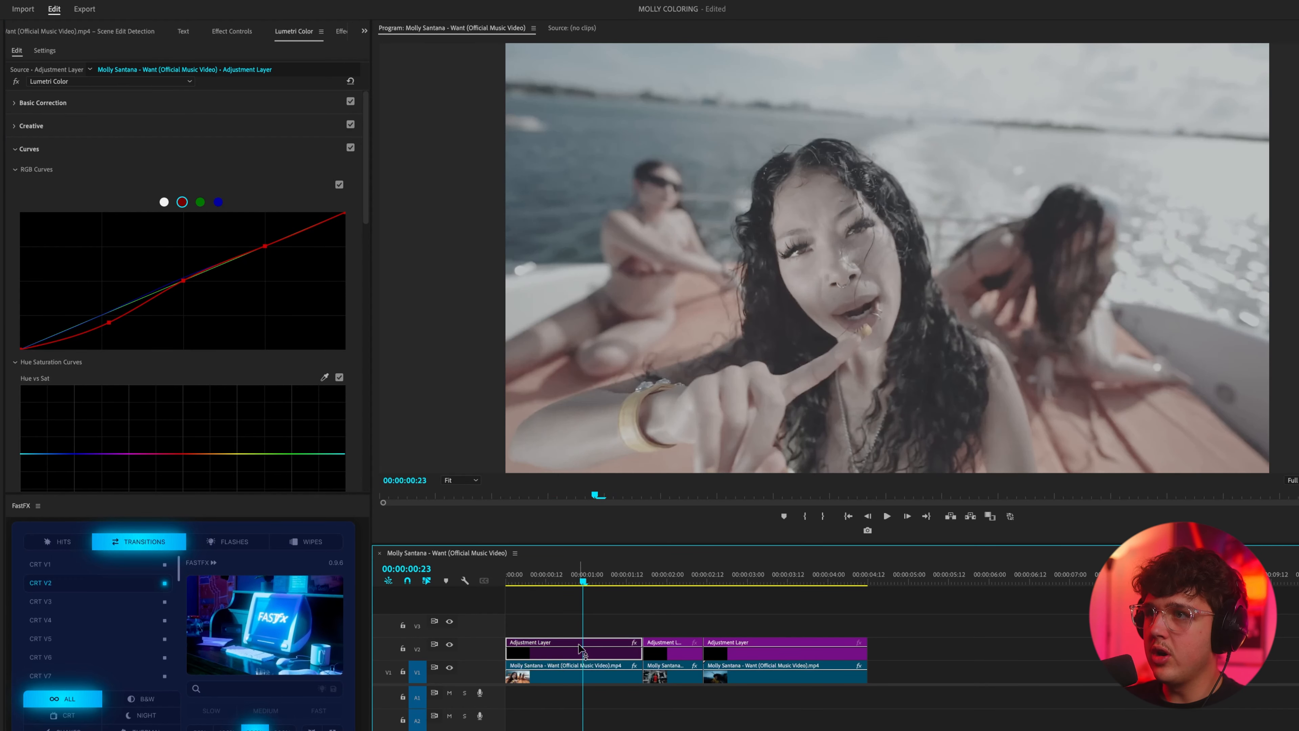
pyautogui.hotkey('shift', 'e')
# - Raise the first adjustment layer's Basic Correction Saturation to 182.4 and review the graded boat shot
pyautogui.moveTo(587, 577); pyautogui.dragTo(536, 572)
pyautogui.click(75, 109)
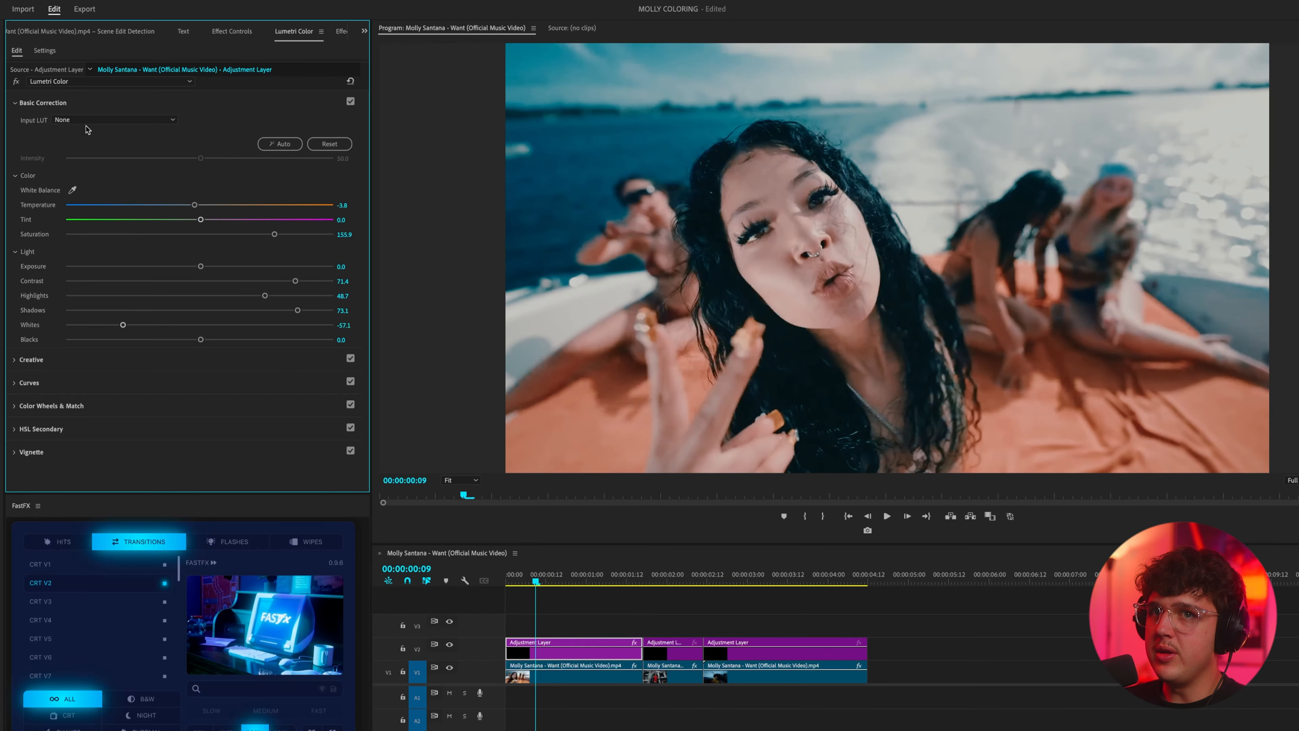
pyautogui.moveTo(298, 237)
pyautogui.mouseDown()
pyautogui.moveTo(220, 238)
pyautogui.moveTo(311, 244)
pyautogui.mouseUp()
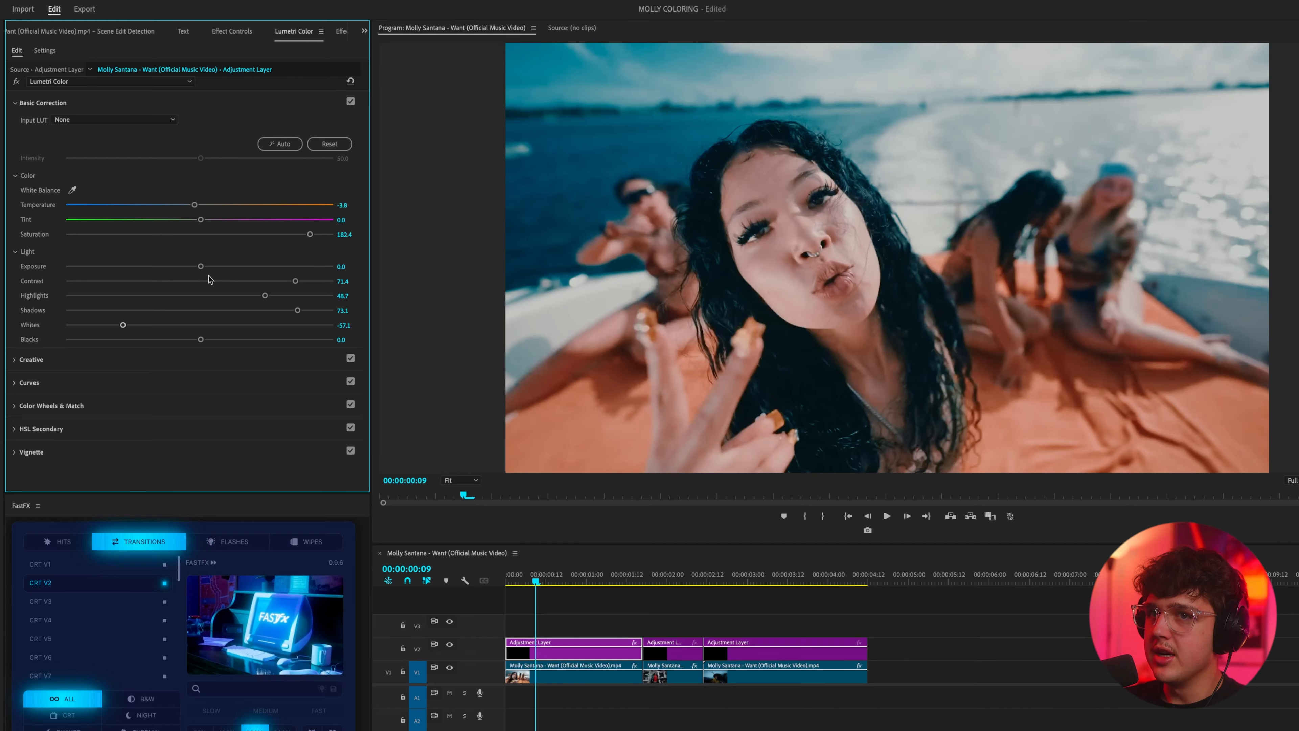
pyautogui.moveTo(550, 572); pyautogui.dragTo(586, 573)
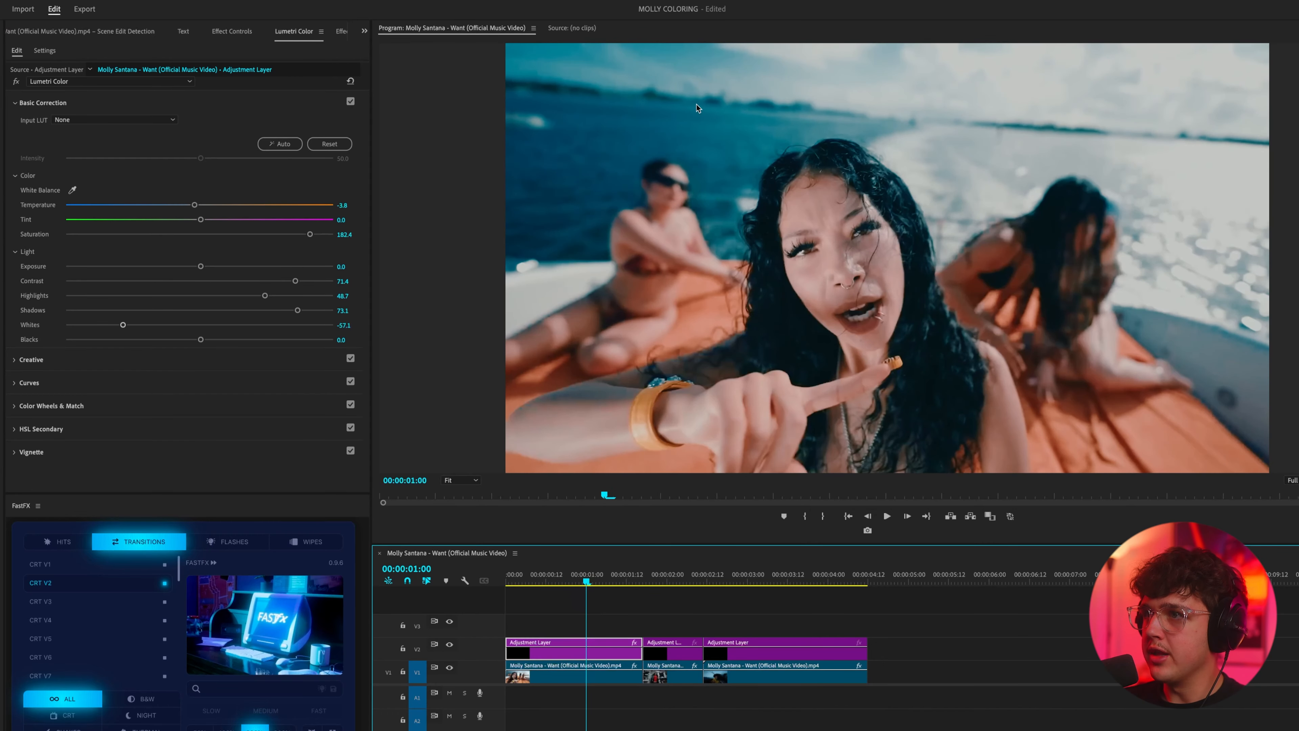
pyautogui.press('space')
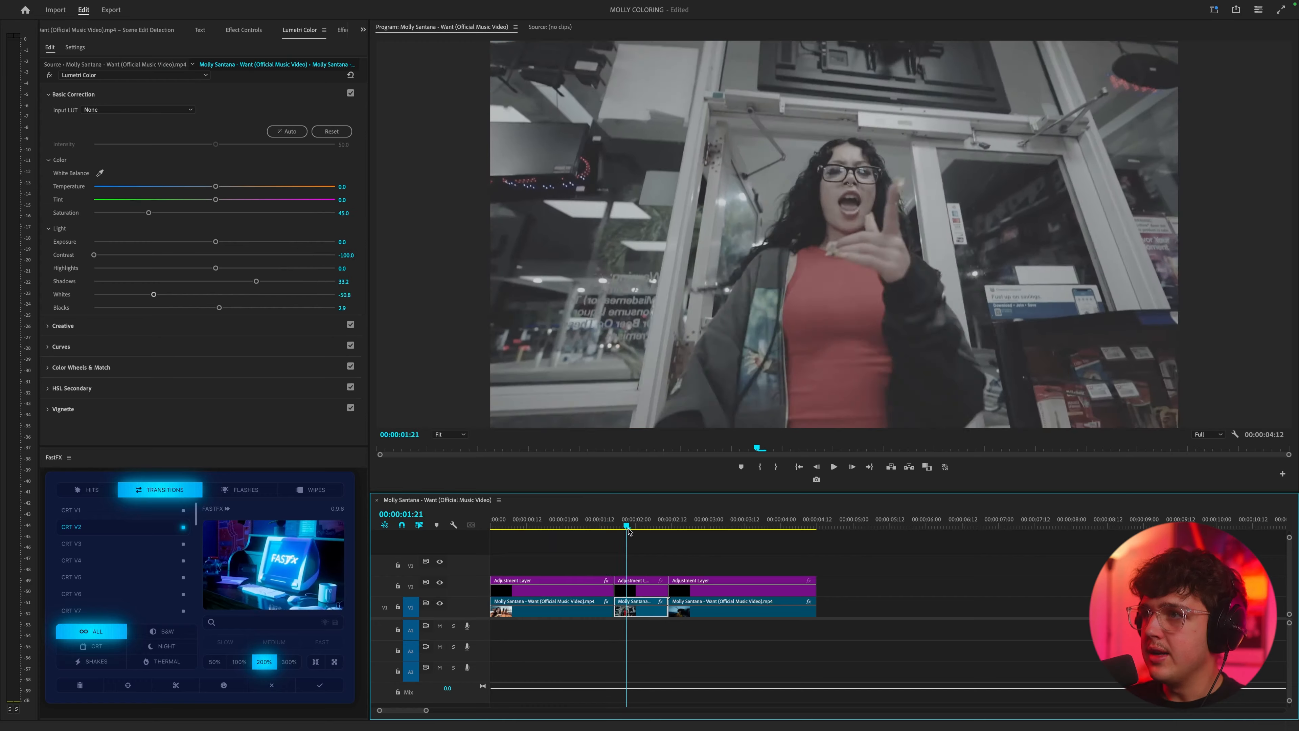
# - Load the 208.cube LUT as the Creative look on the second adjustment layer and compare the shot with the layer off and on
pyautogui.moveTo(630, 531)
pyautogui.mouseDown()
pyautogui.moveTo(658, 537)
pyautogui.moveTo(624, 536)
pyautogui.mouseUp()
pyautogui.click(637, 585)
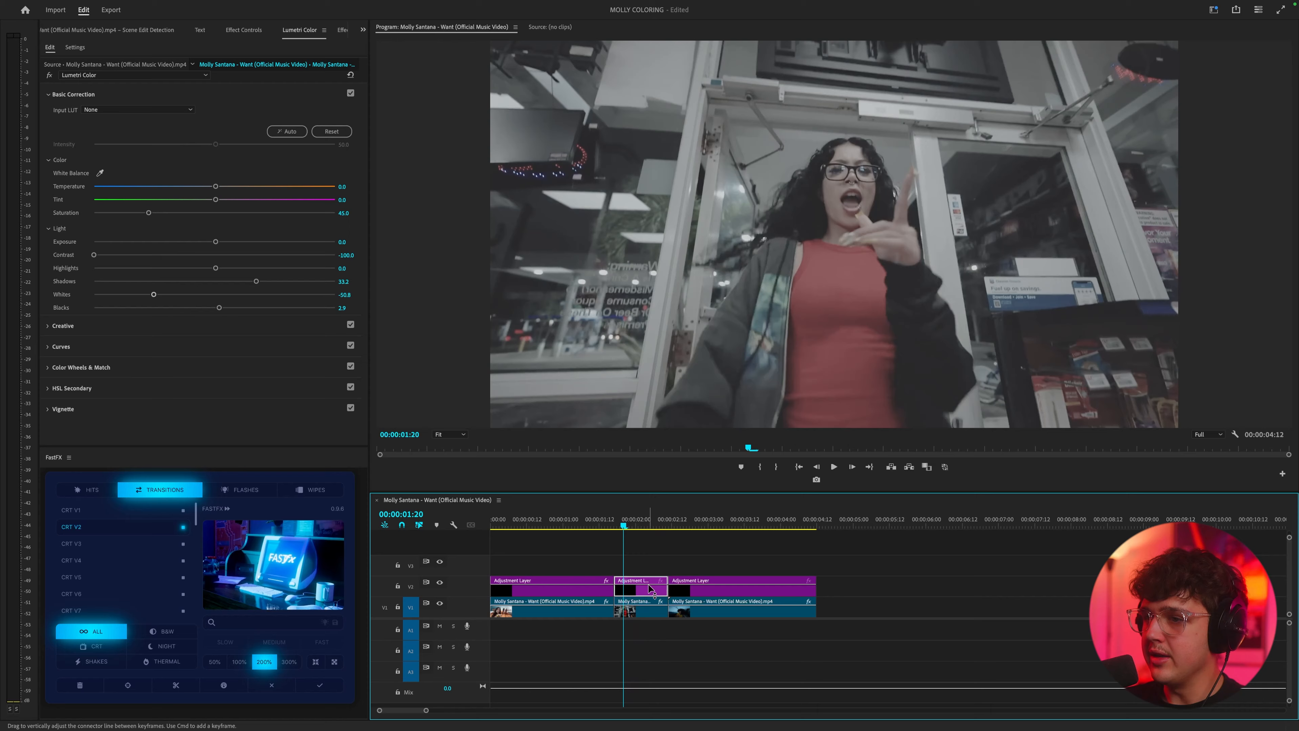
pyautogui.click(72, 94)
pyautogui.click(62, 115)
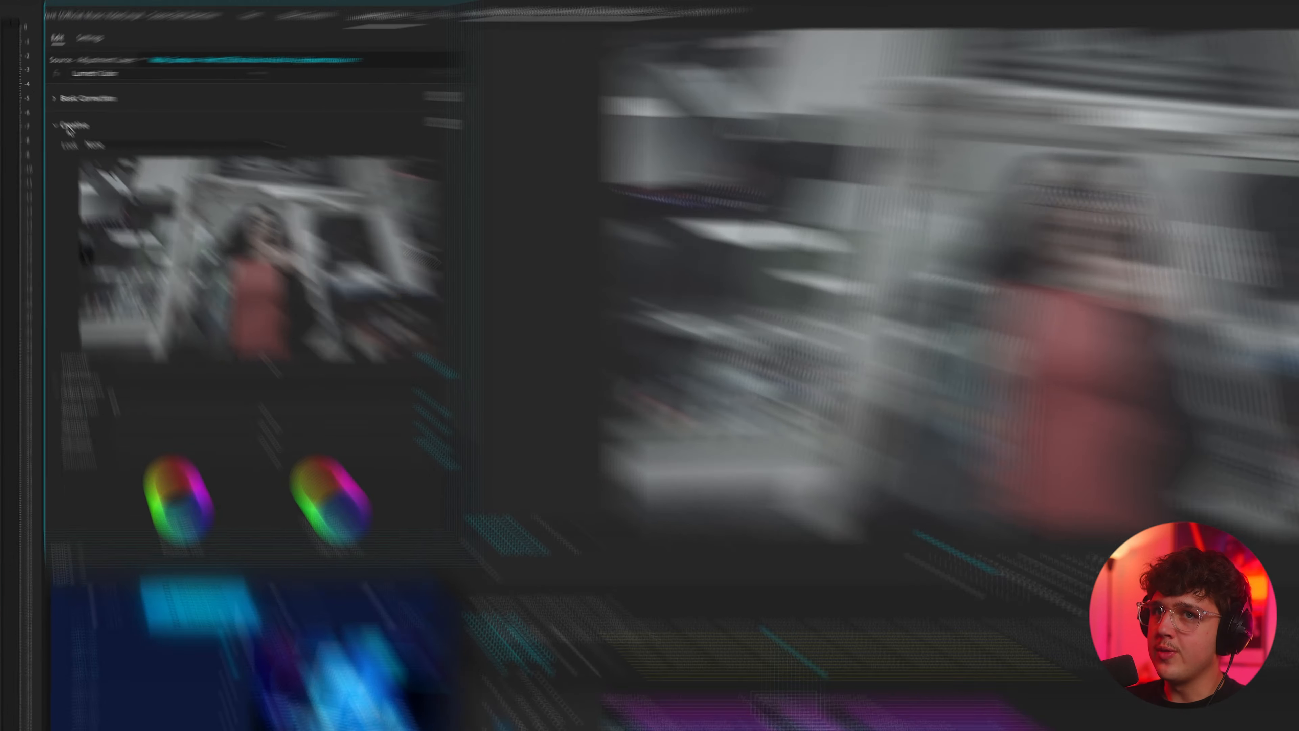
pyautogui.click(83, 133)
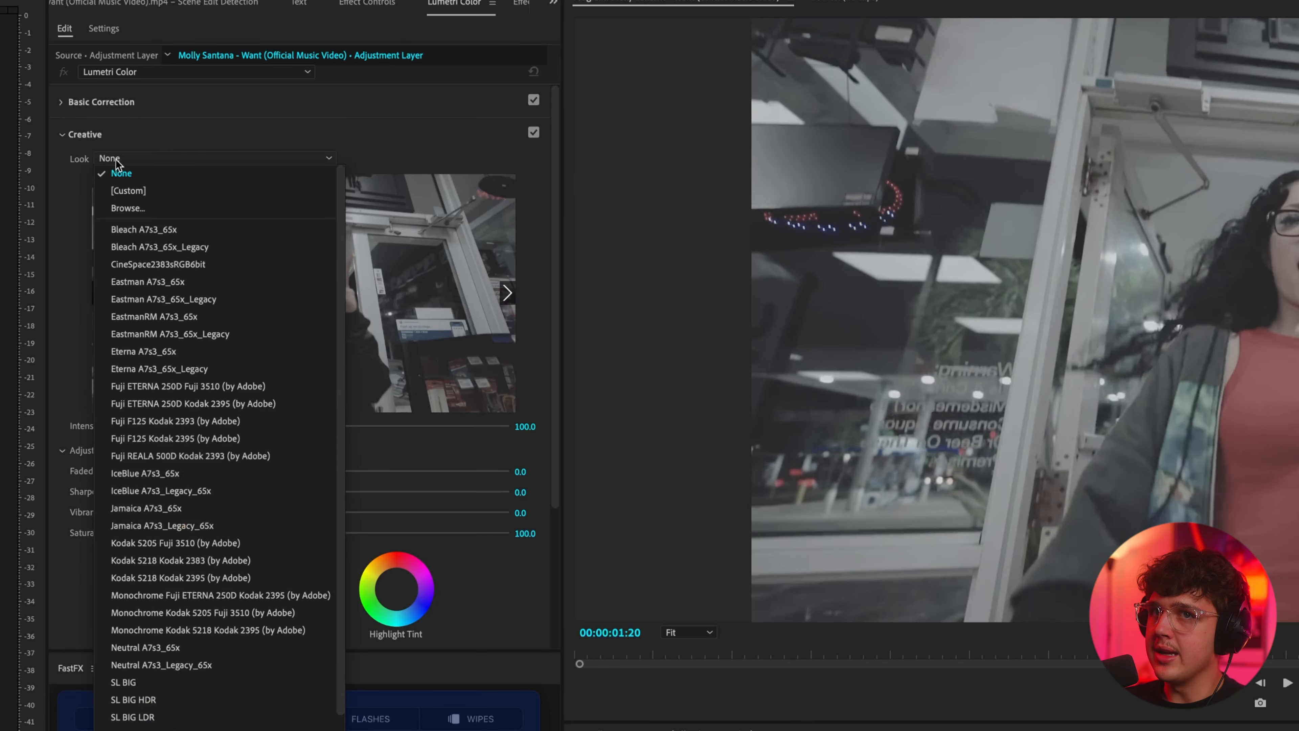
pyautogui.click(128, 207)
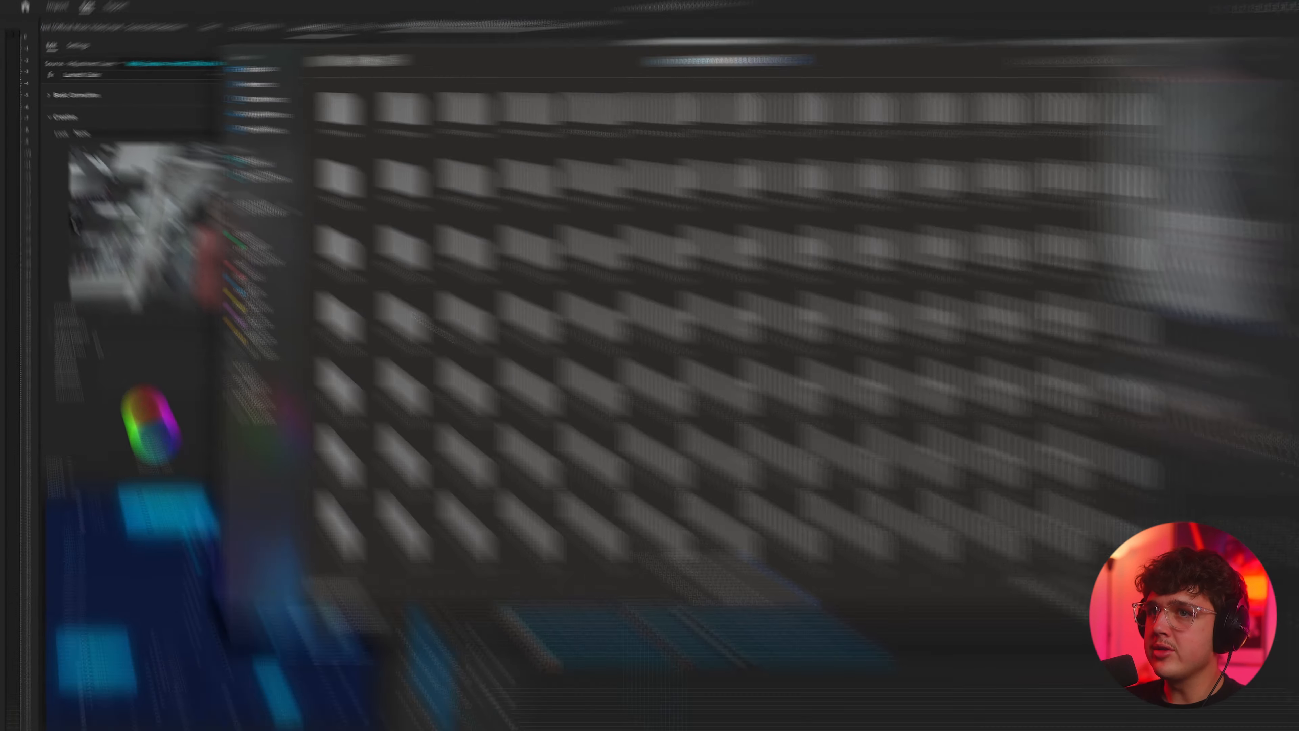
pyautogui.scroll(-3, 797, 496)
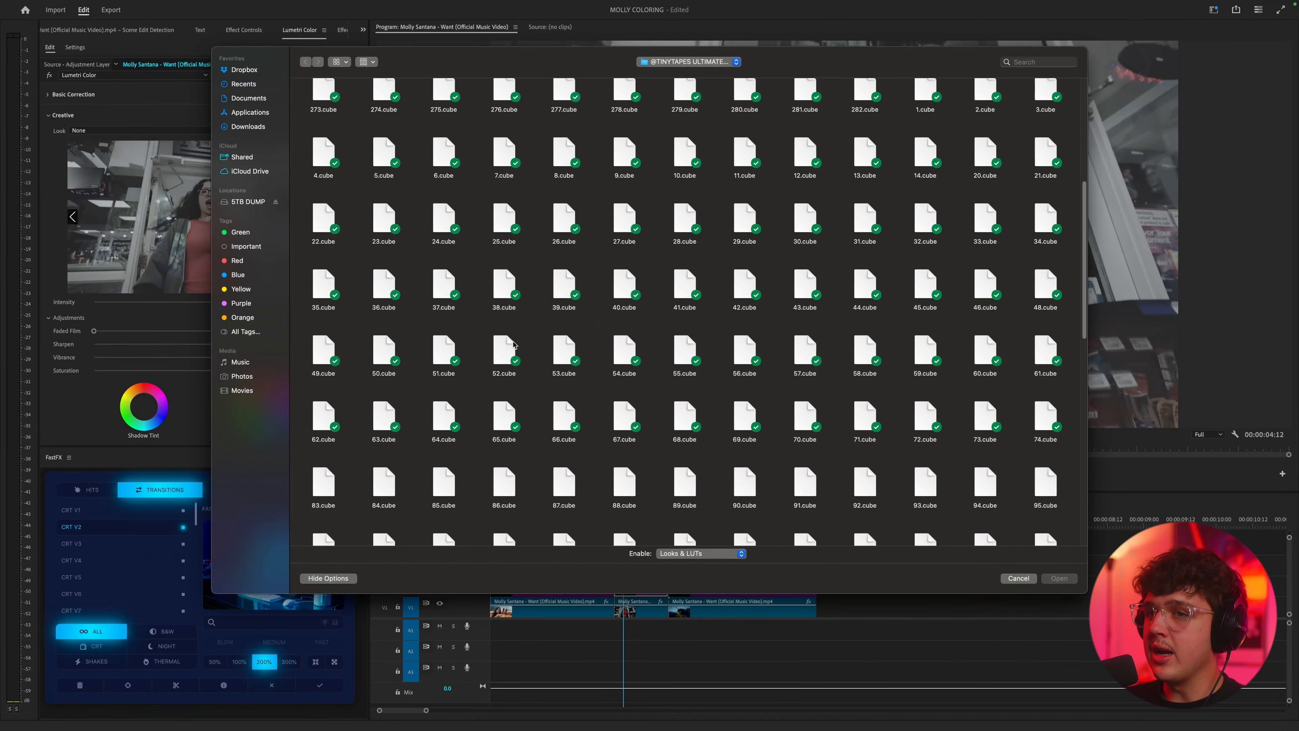
pyautogui.scroll(-10, 514, 344)
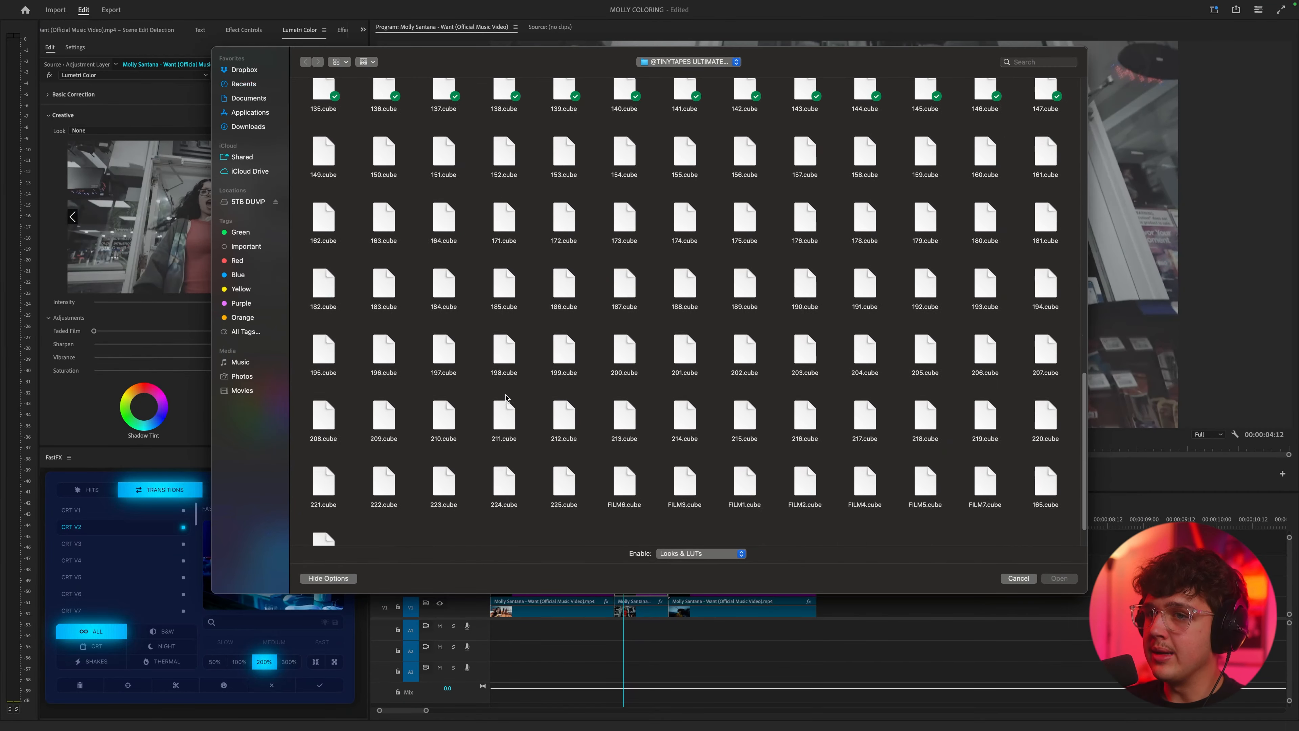
pyautogui.click(321, 400)
pyautogui.doubleClick(321, 399)
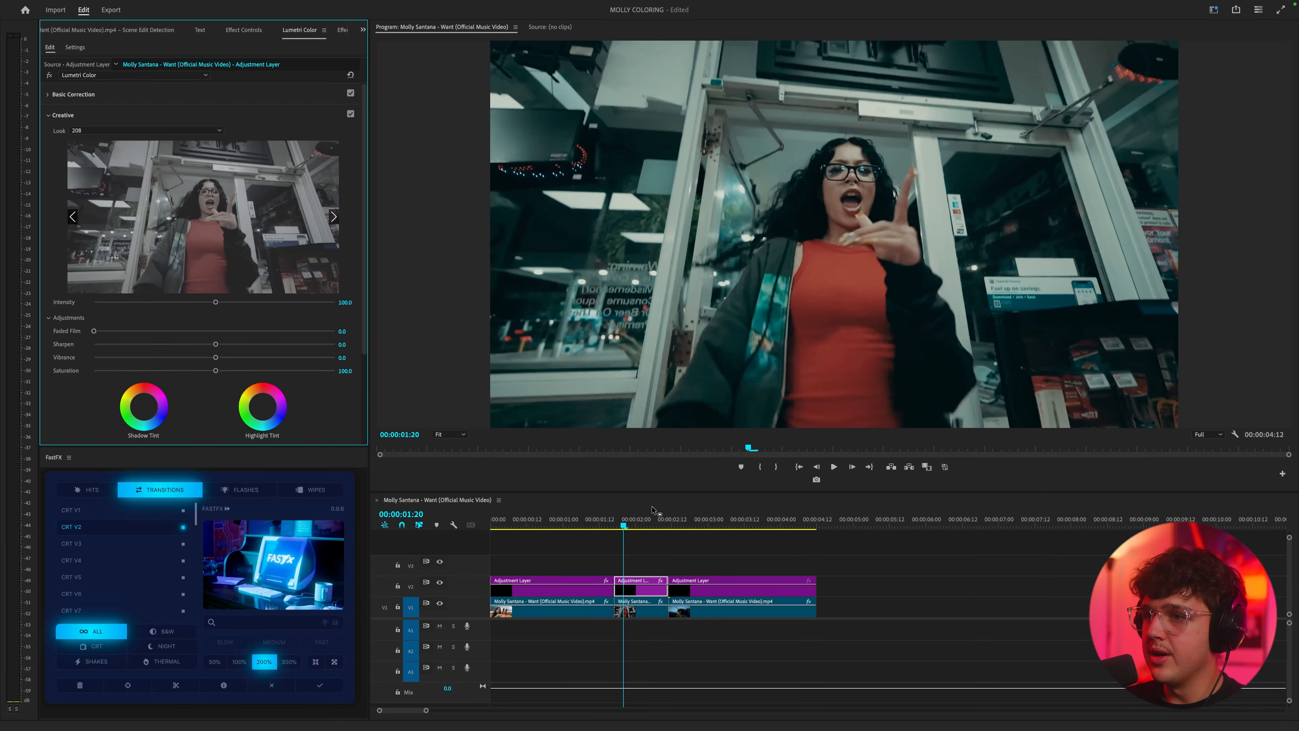
pyautogui.moveTo(626, 518); pyautogui.dragTo(630, 520)
pyautogui.press('shift+super+e')
pyautogui.press('shift+super+e')
pyautogui.press('shift+super+e')
pyautogui.press('shift+super+e')
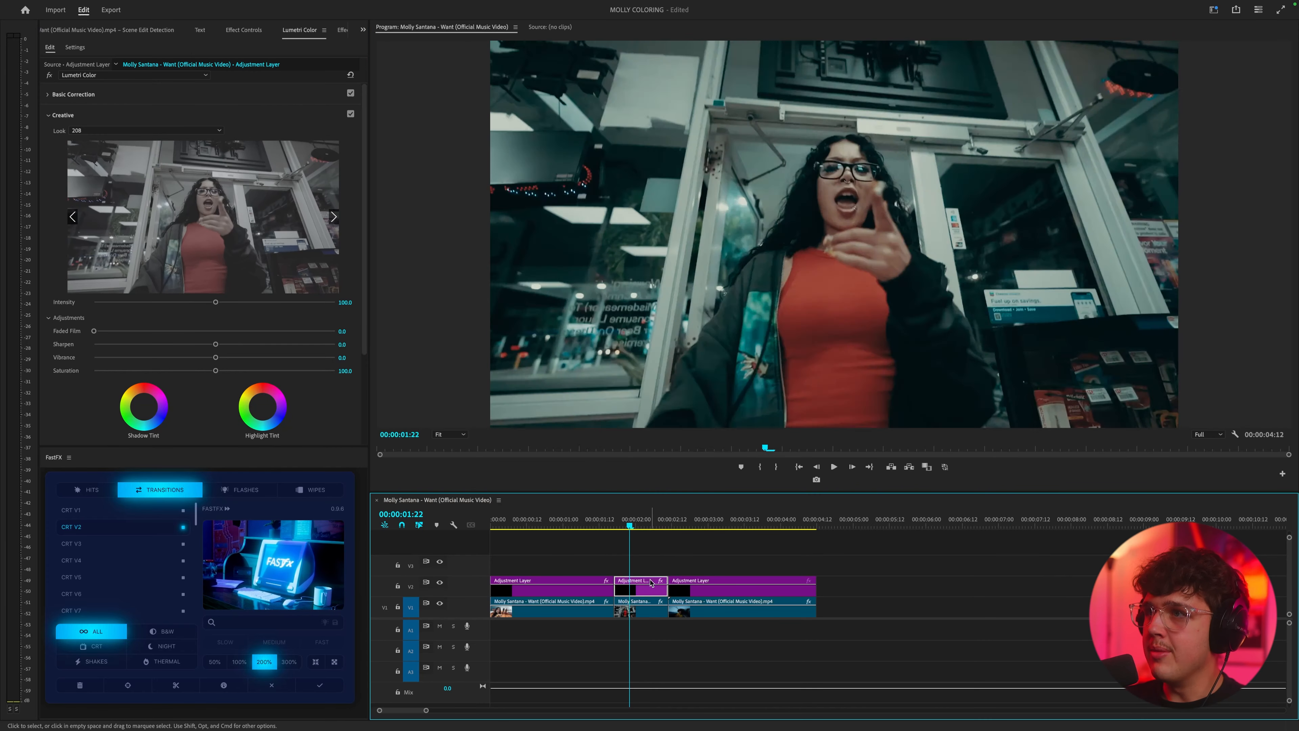
# - On the second adjustment layer, set Saturation to 112.6, Contrast to 11.3, Highlights to 42.9 and Shadows to -3.8, and compare before and after
pyautogui.click(62, 97)
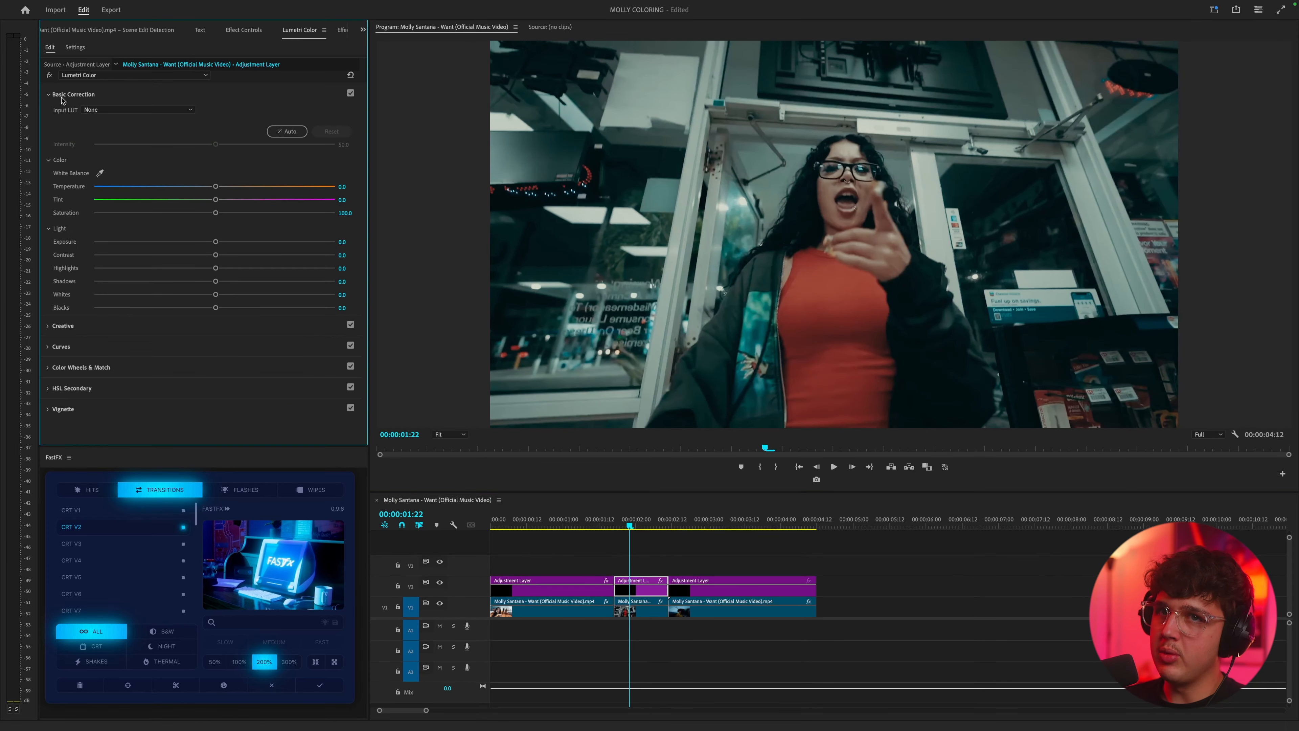
pyautogui.moveTo(216, 255); pyautogui.dragTo(242, 257)
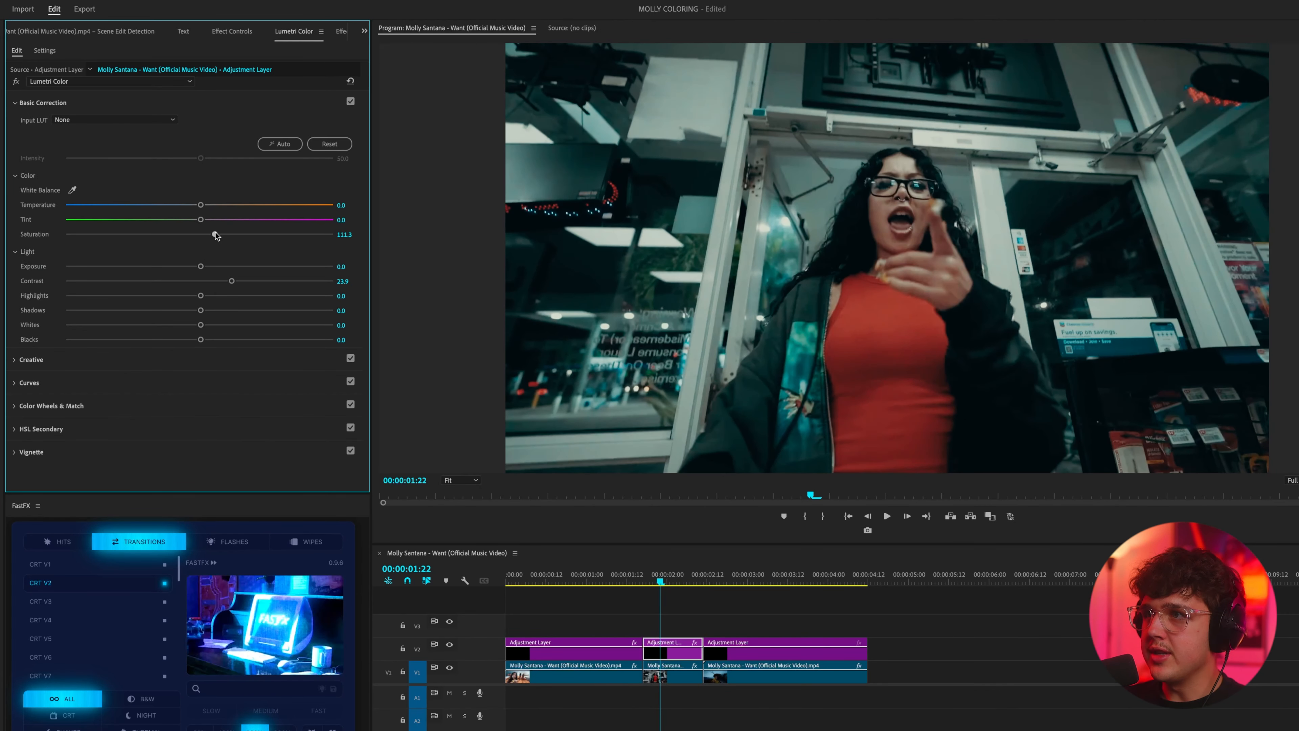
pyautogui.moveTo(225, 298); pyautogui.dragTo(251, 296)
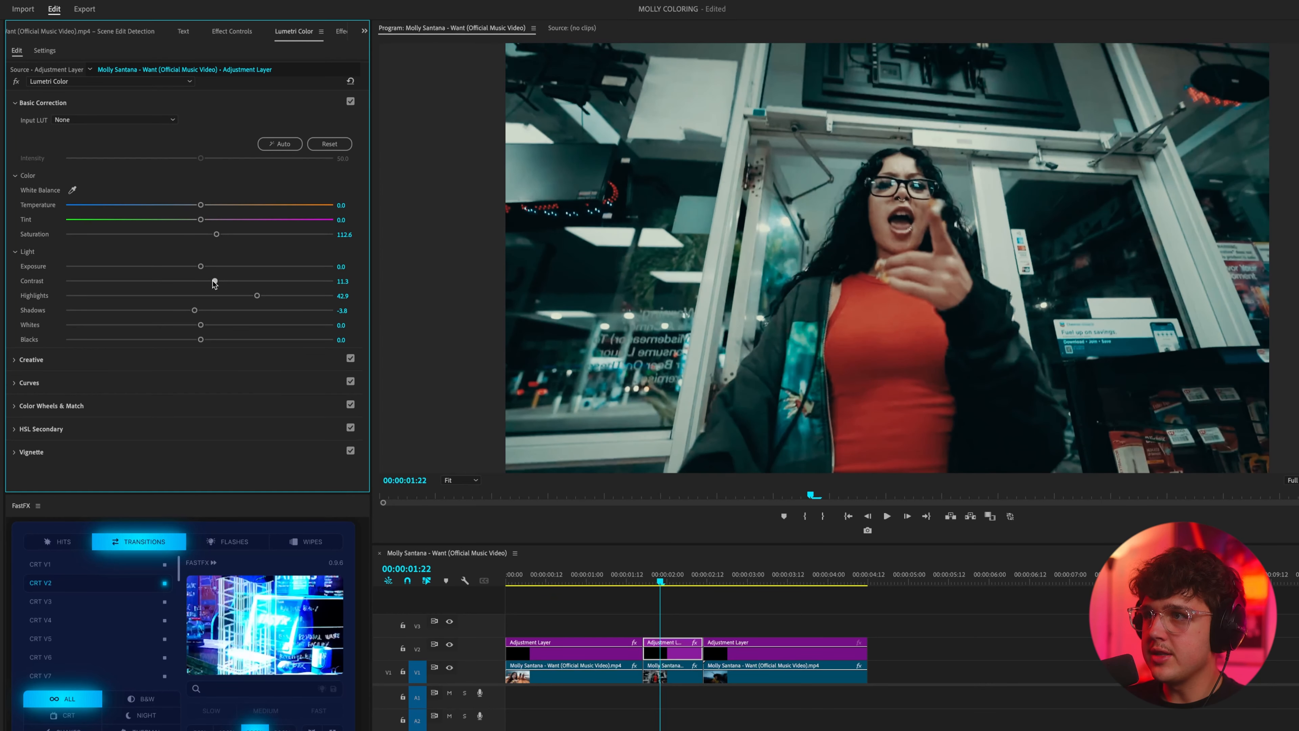
pyautogui.moveTo(664, 580)
pyautogui.mouseDown()
pyautogui.moveTo(675, 583)
pyautogui.moveTo(659, 587)
pyautogui.mouseUp()
pyautogui.hotkey('shift', 'e')
pyautogui.hotkey('shift', 'e')
pyautogui.hotkey('shift', 'e')
pyautogui.hotkey('shift', 'e')
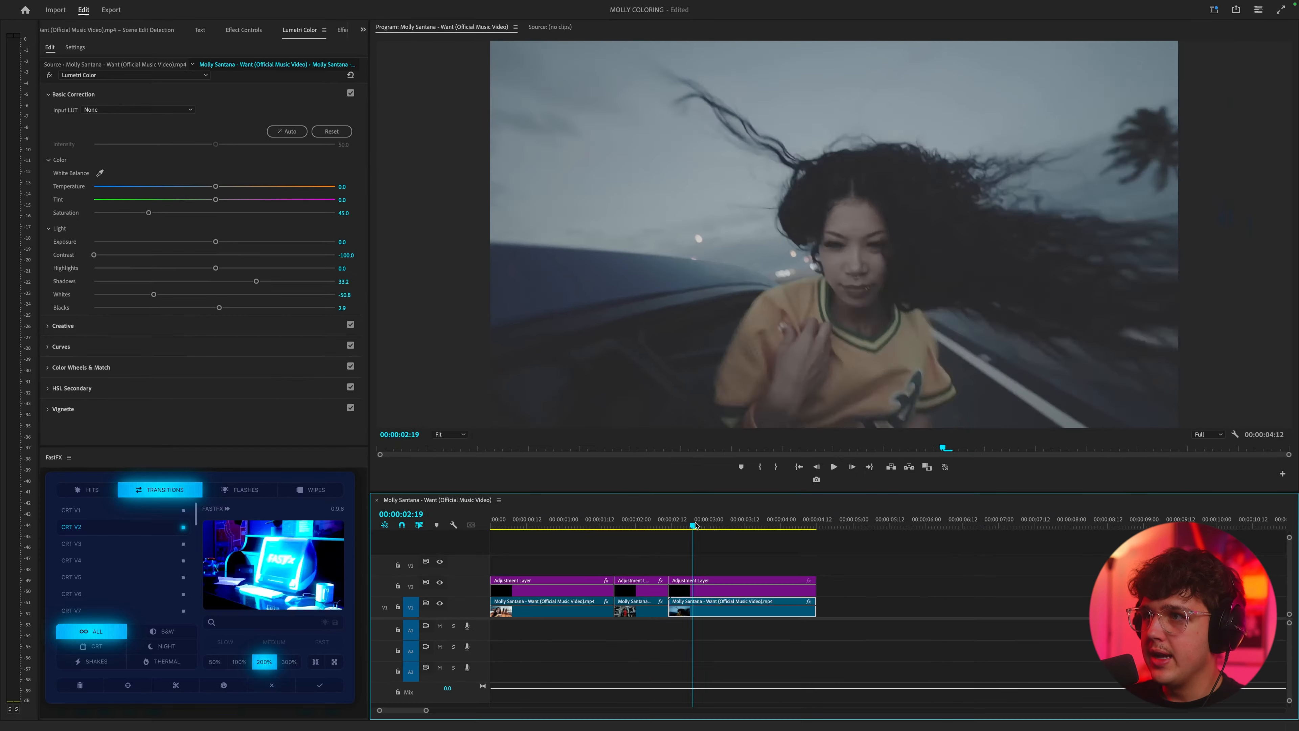
# - Load the 178.cube LUT as the Creative look on the third adjustment layer, over the yellow jersey shot
pyautogui.moveTo(696, 524); pyautogui.dragTo(733, 529)
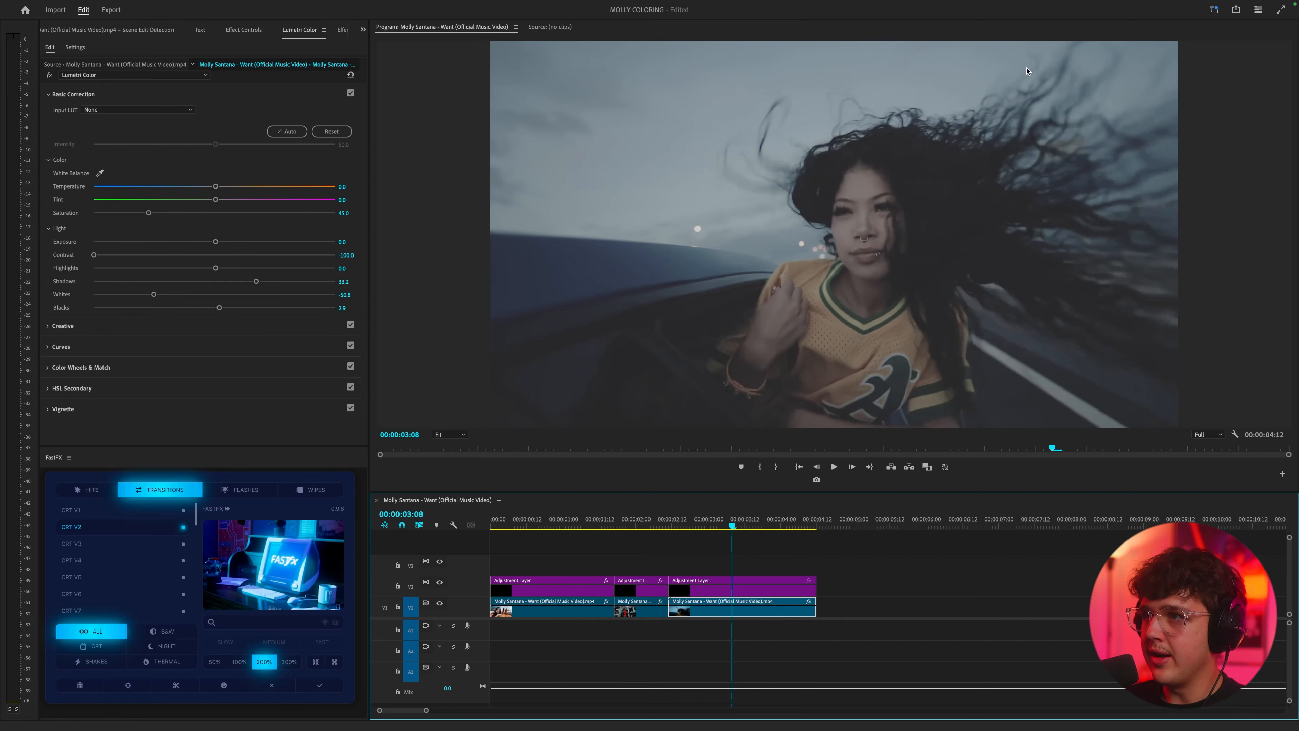
pyautogui.click(752, 586)
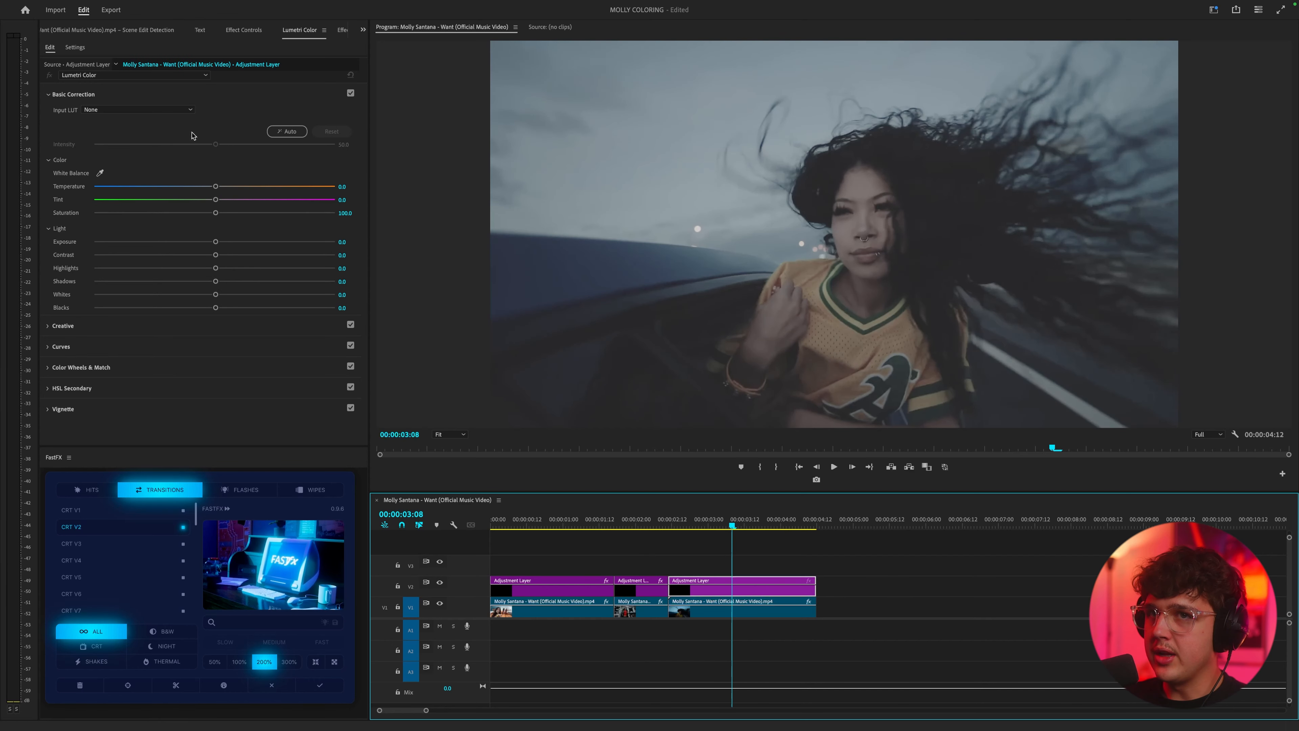
pyautogui.click(73, 94)
pyautogui.click(62, 114)
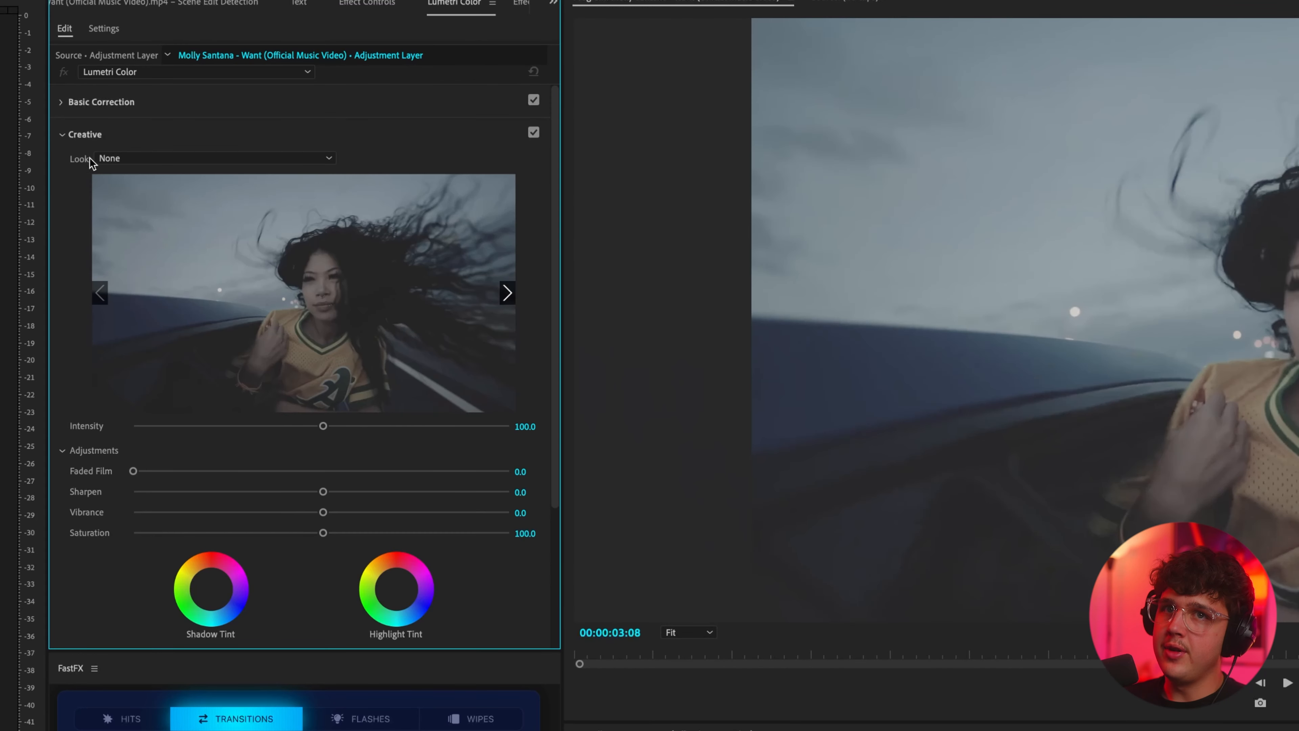
pyautogui.click(117, 160)
pyautogui.click(128, 207)
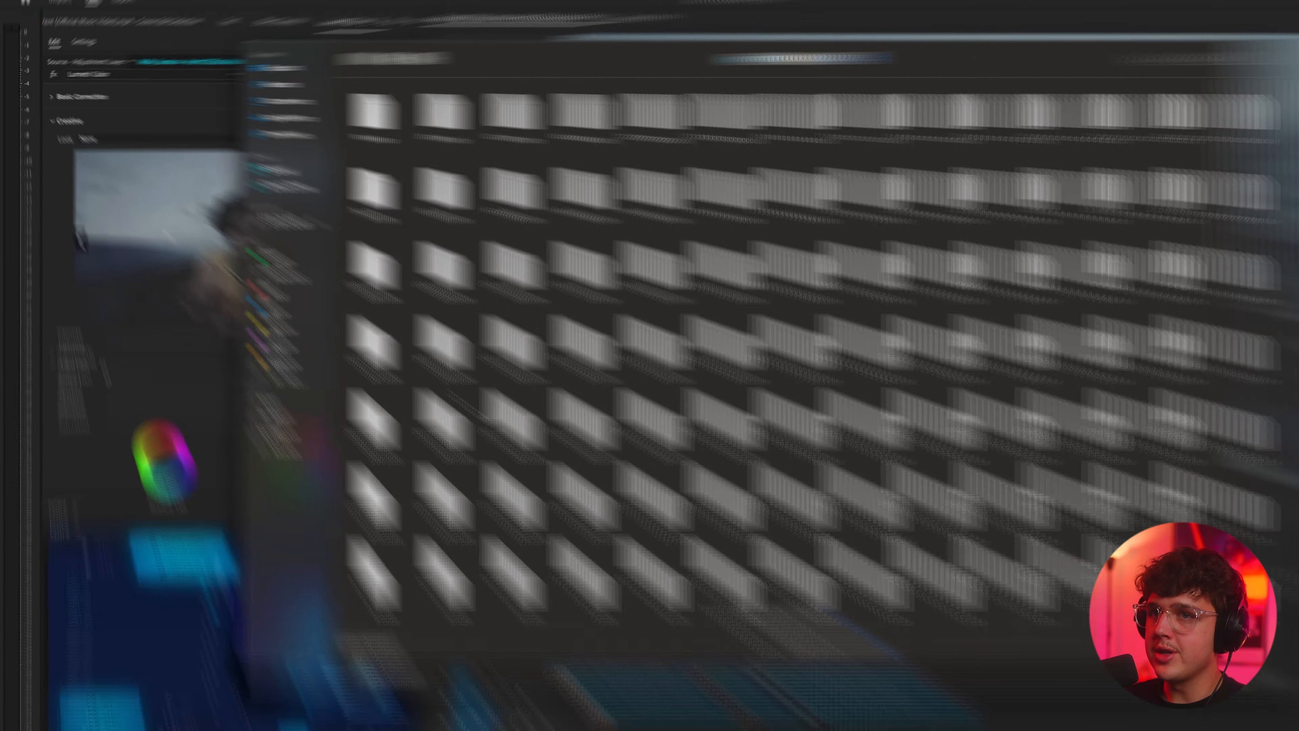
pyautogui.scroll(-6, 508, 382)
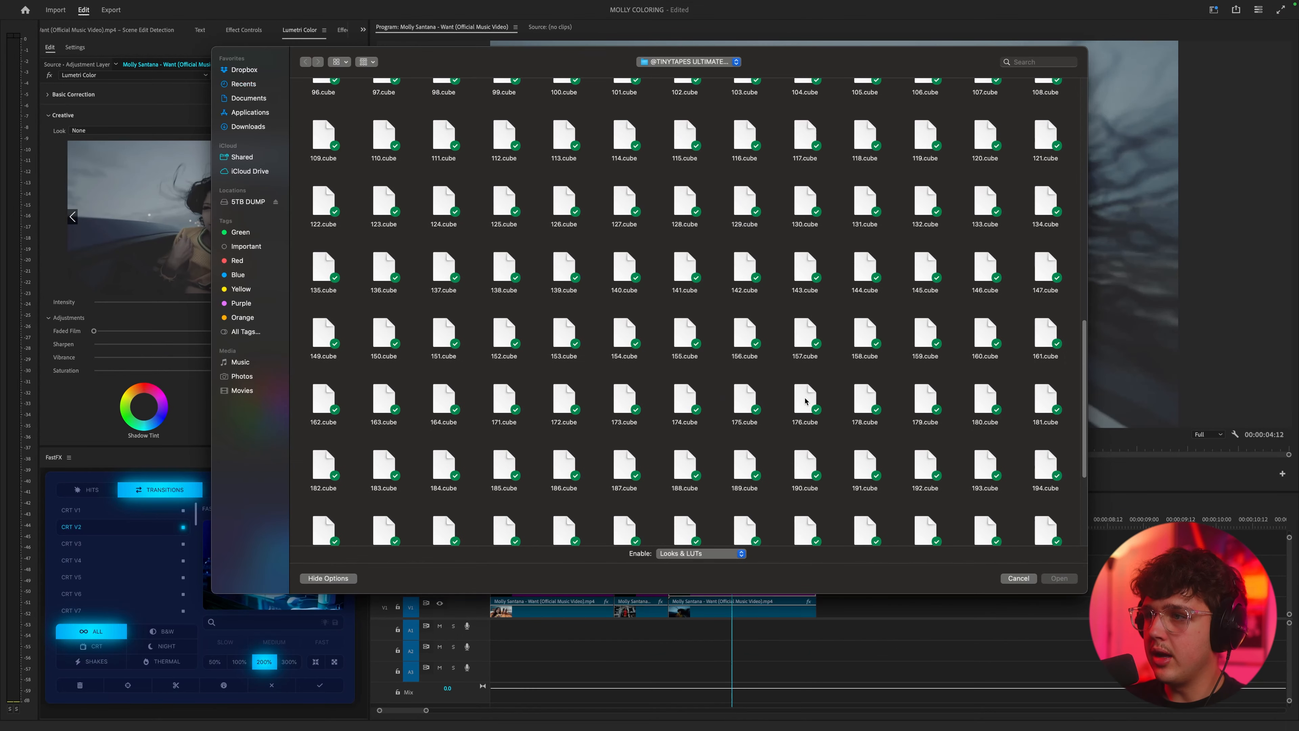
pyautogui.doubleClick(861, 401)
# - In the third adjustment layer's Basic Correction, set Contrast to 53.8, Highlights to 61.3, Shadows to -12.6, Whites to 23.9 and Exposure to 0.6
pyautogui.click(755, 527)
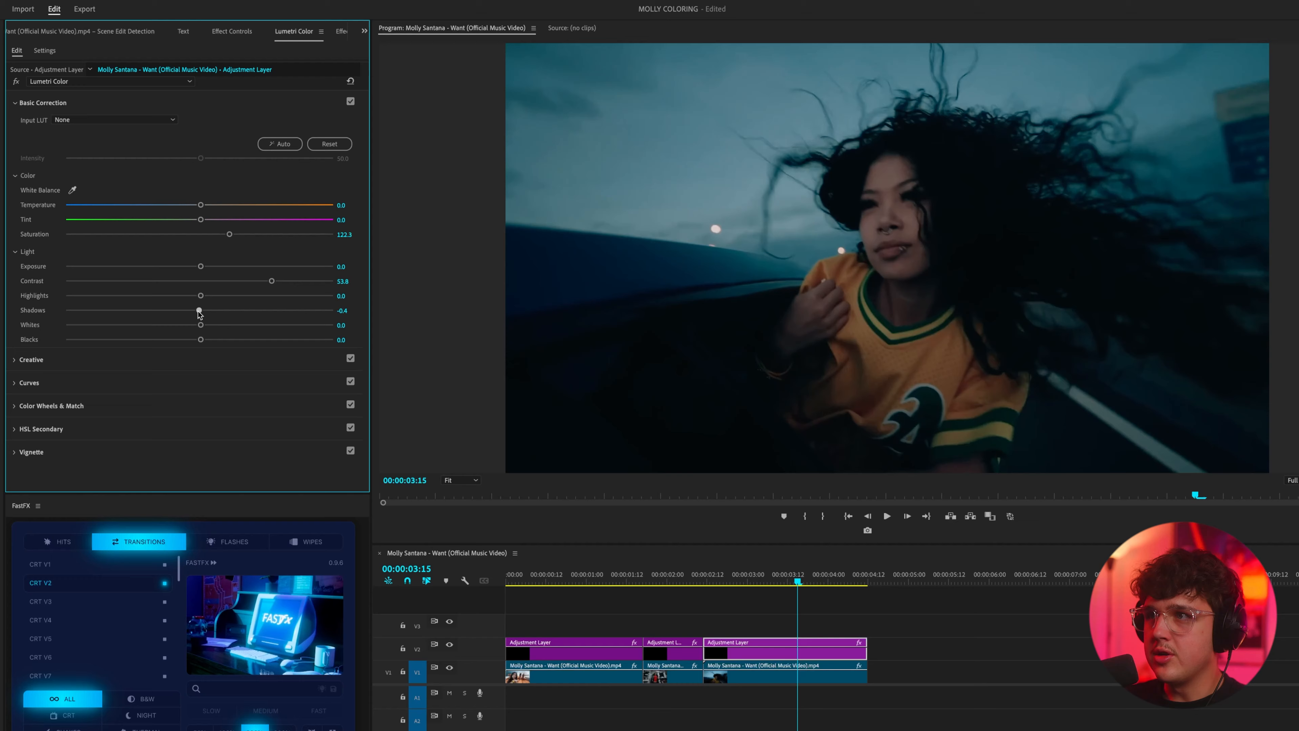
pyautogui.moveTo(199, 310); pyautogui.dragTo(283, 298)
pyautogui.moveTo(202, 327); pyautogui.dragTo(231, 325)
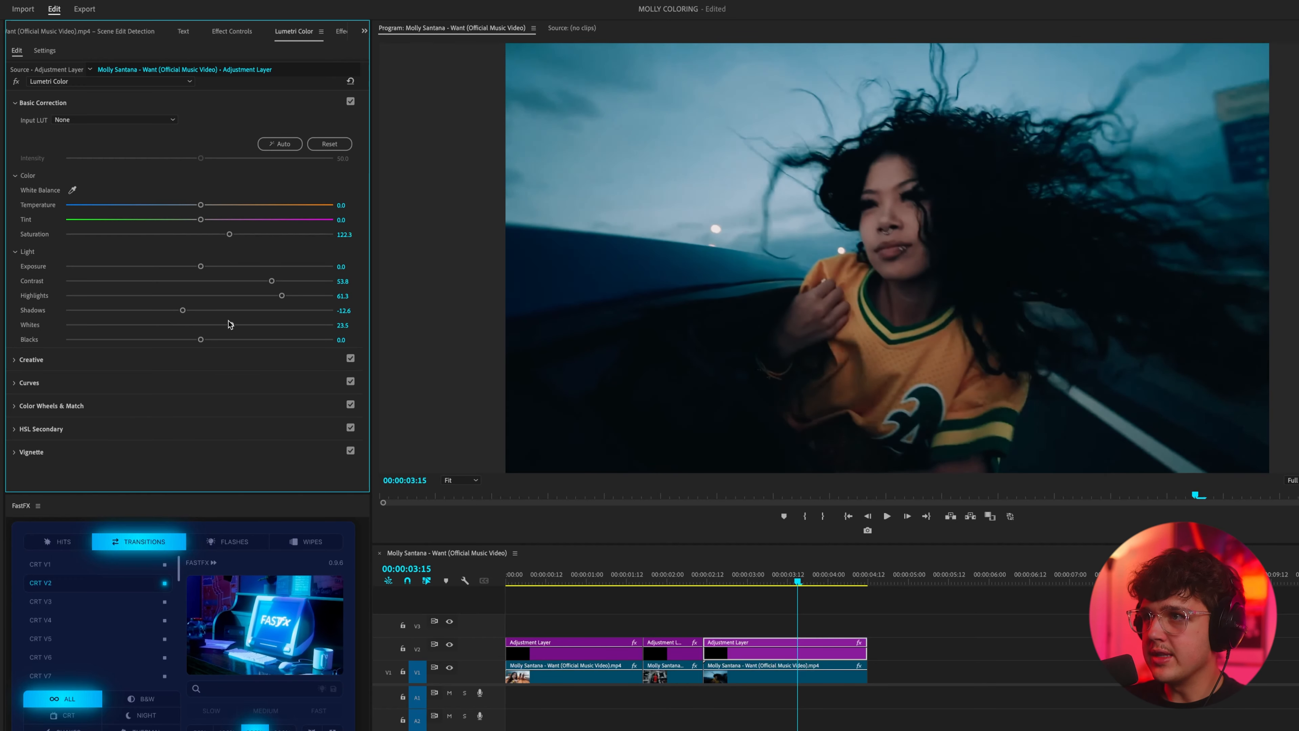
pyautogui.moveTo(200, 266); pyautogui.dragTo(216, 271)
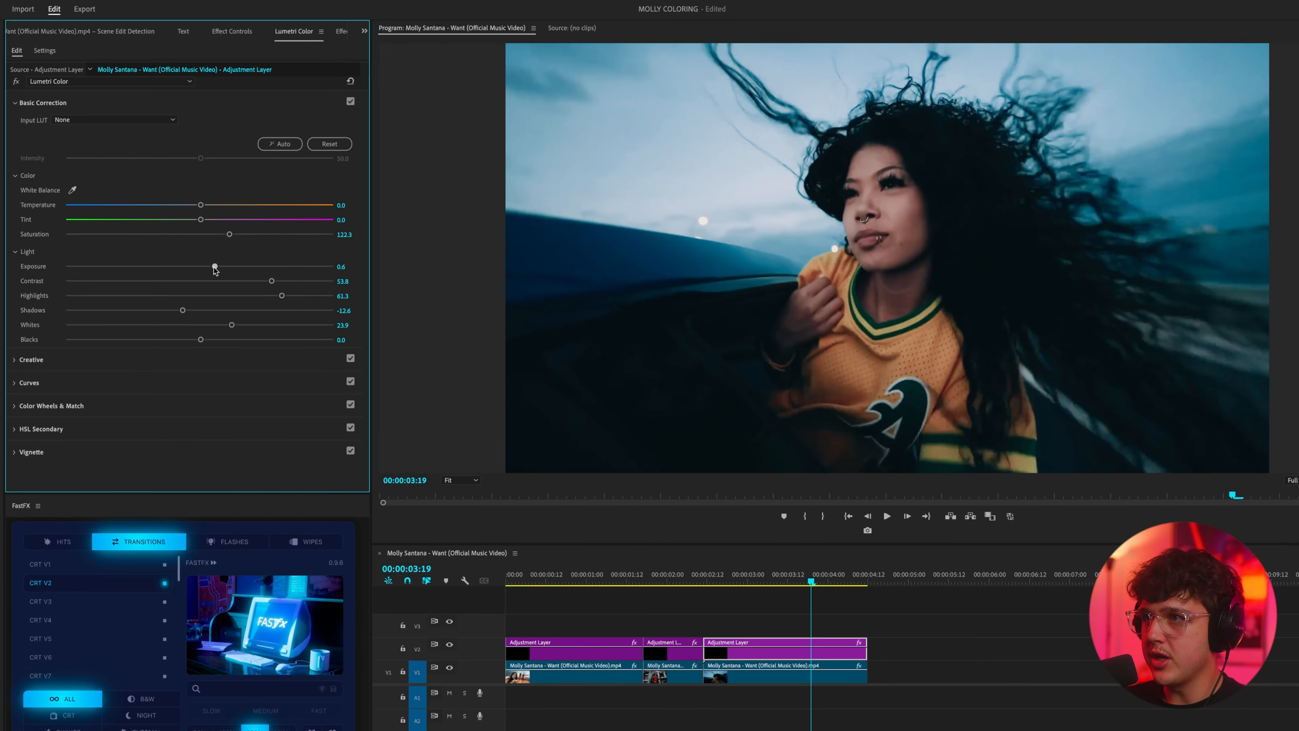
# - Set the third adjustment layer's Saturation to 131.9 and Temperature to 8.0, and compare the shot with the layer off and on
pyautogui.moveTo(825, 580); pyautogui.dragTo(791, 580)
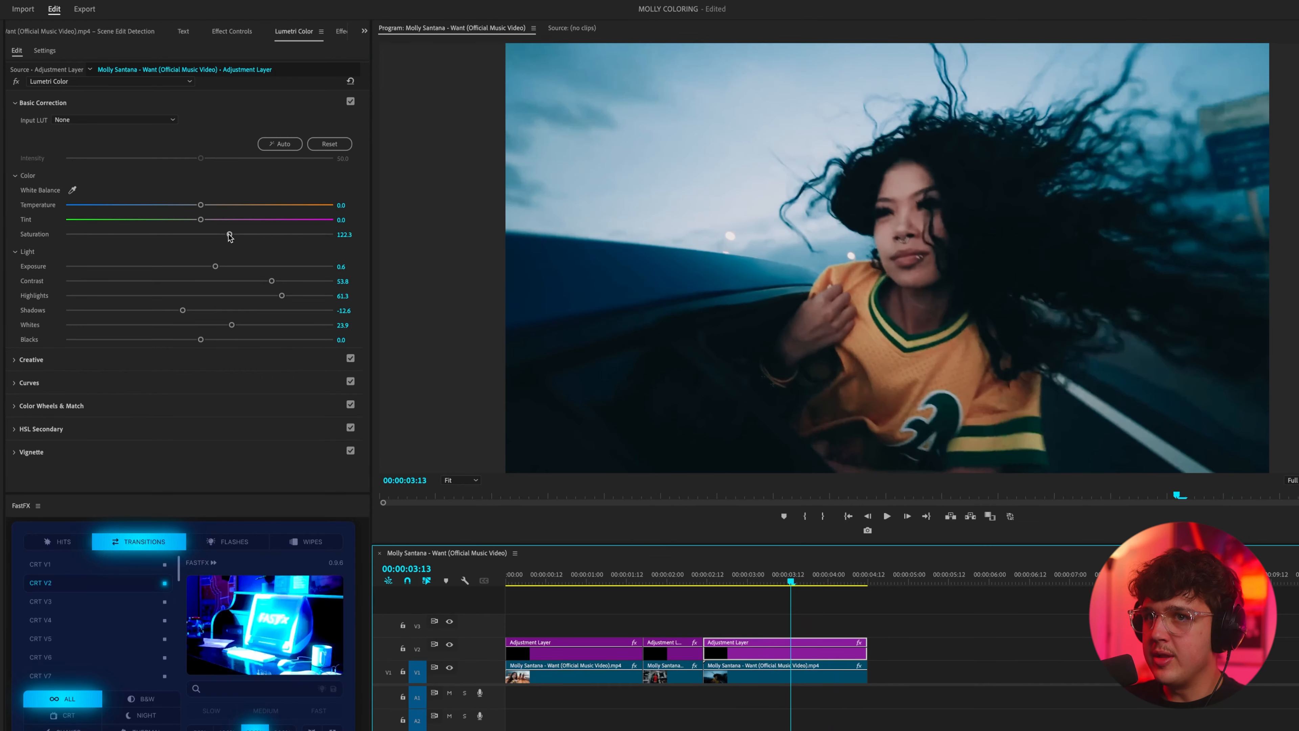
pyautogui.moveTo(228, 234); pyautogui.dragTo(235, 237)
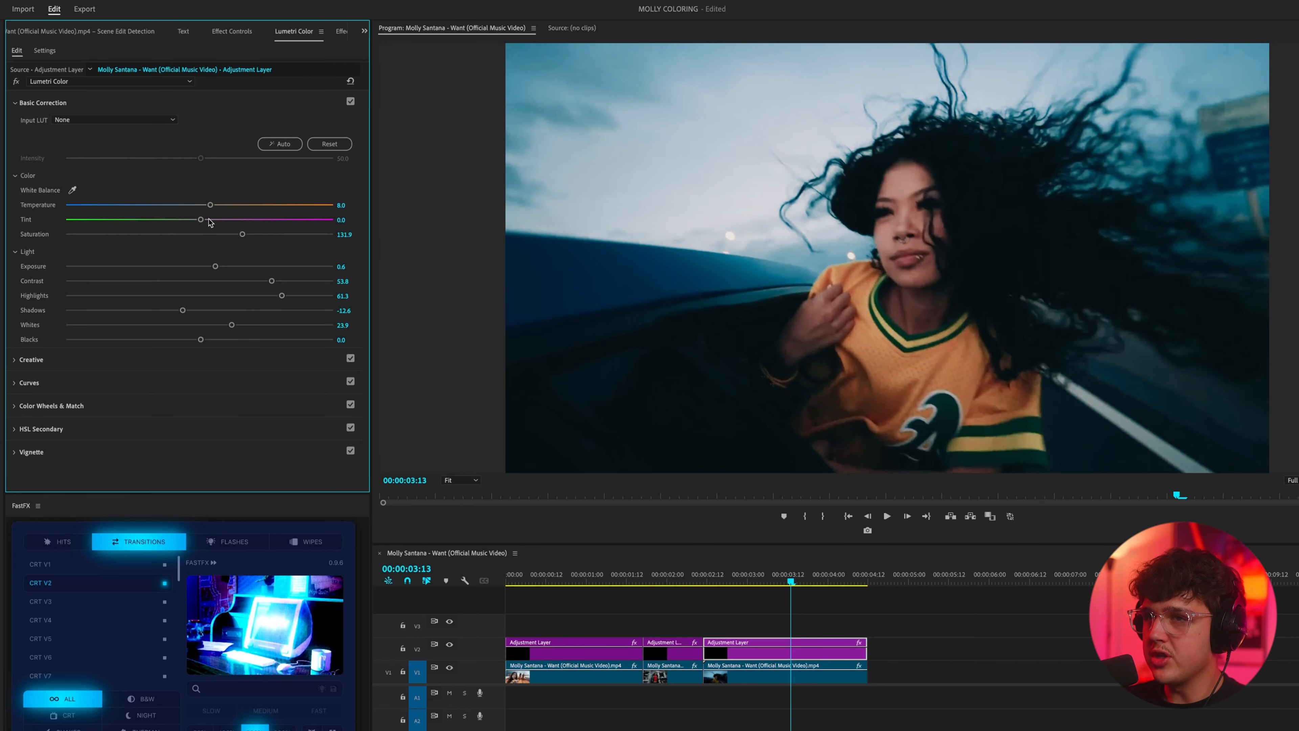
pyautogui.moveTo(806, 583)
pyautogui.mouseDown()
pyautogui.moveTo(820, 581)
pyautogui.moveTo(716, 581)
pyautogui.moveTo(842, 584)
pyautogui.moveTo(807, 585)
pyautogui.moveTo(818, 584)
pyautogui.mouseUp()
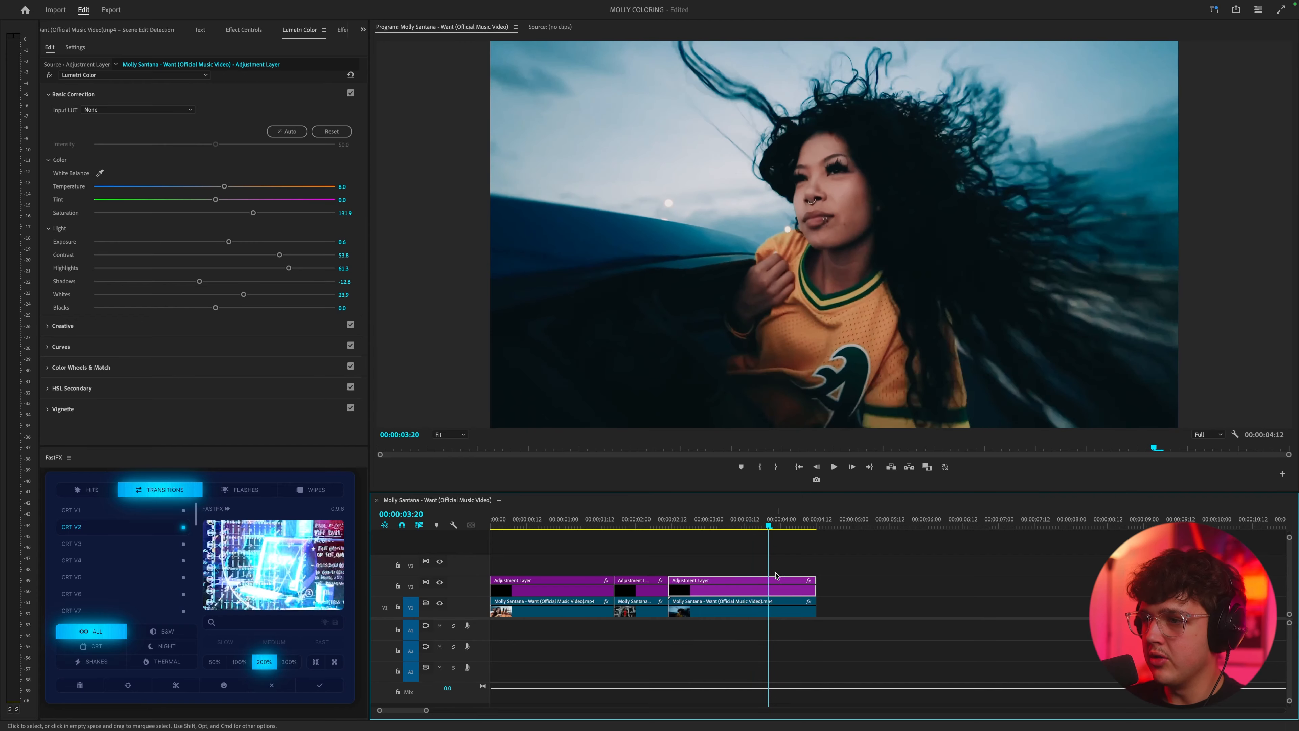
pyautogui.hotkey('shift', 'e')
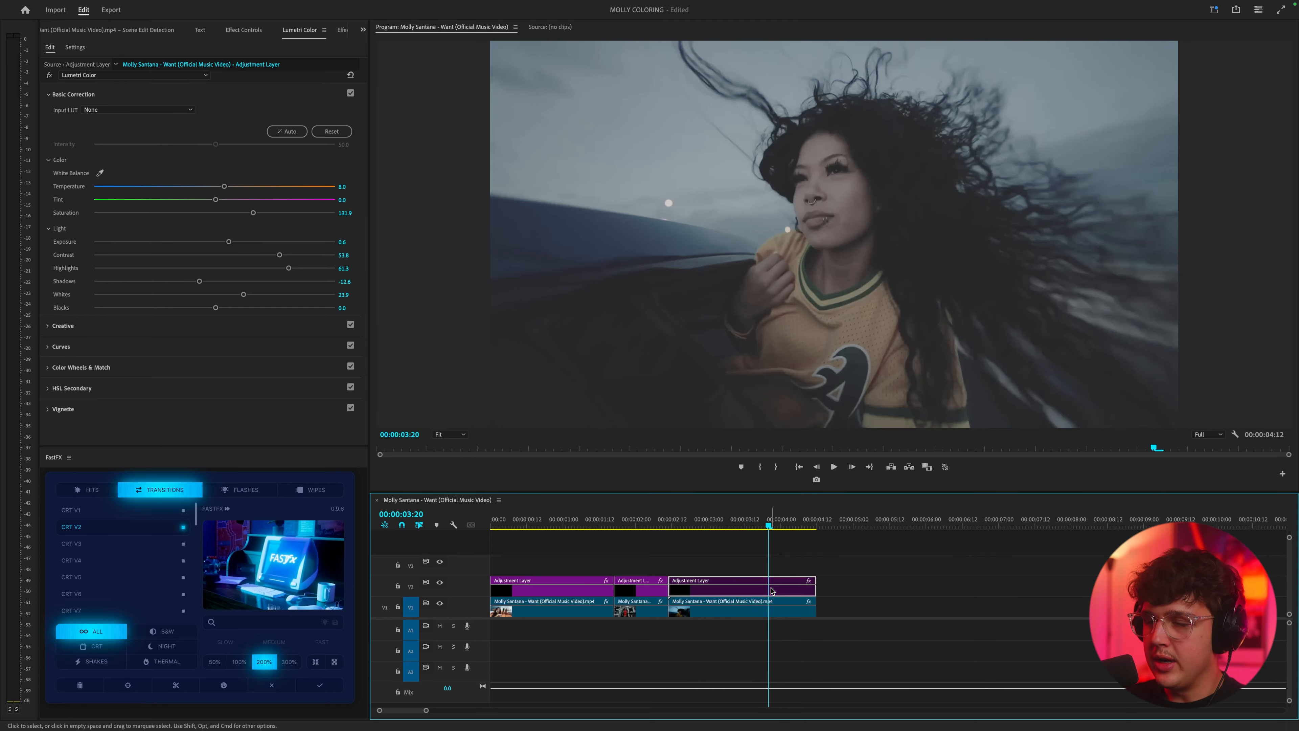
pyautogui.hotkey('shift', 'e')
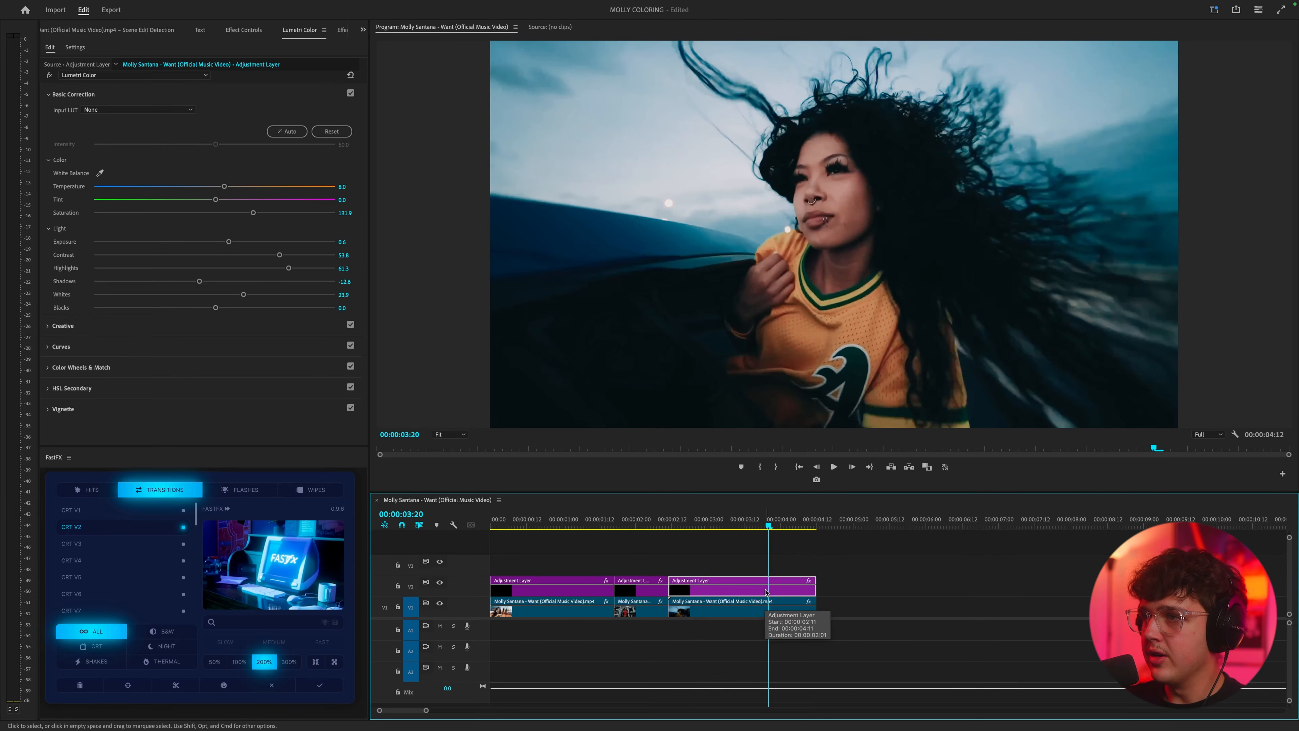